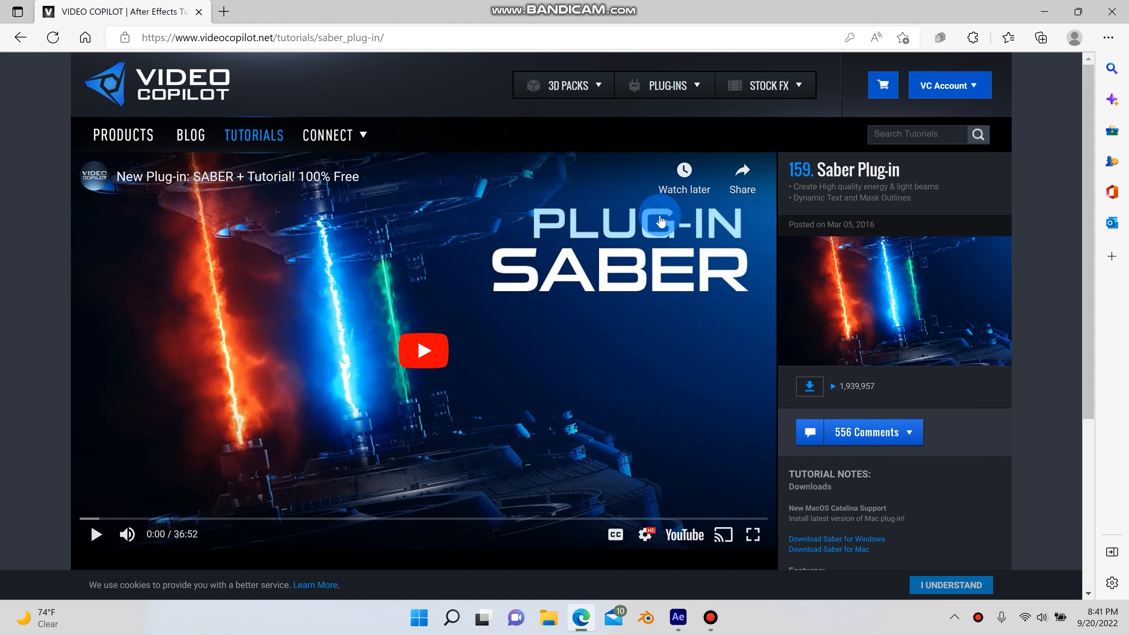
# Create a new composition from the footage file Man - 61291 on the Desktop
pyautogui.click(1044, 12)
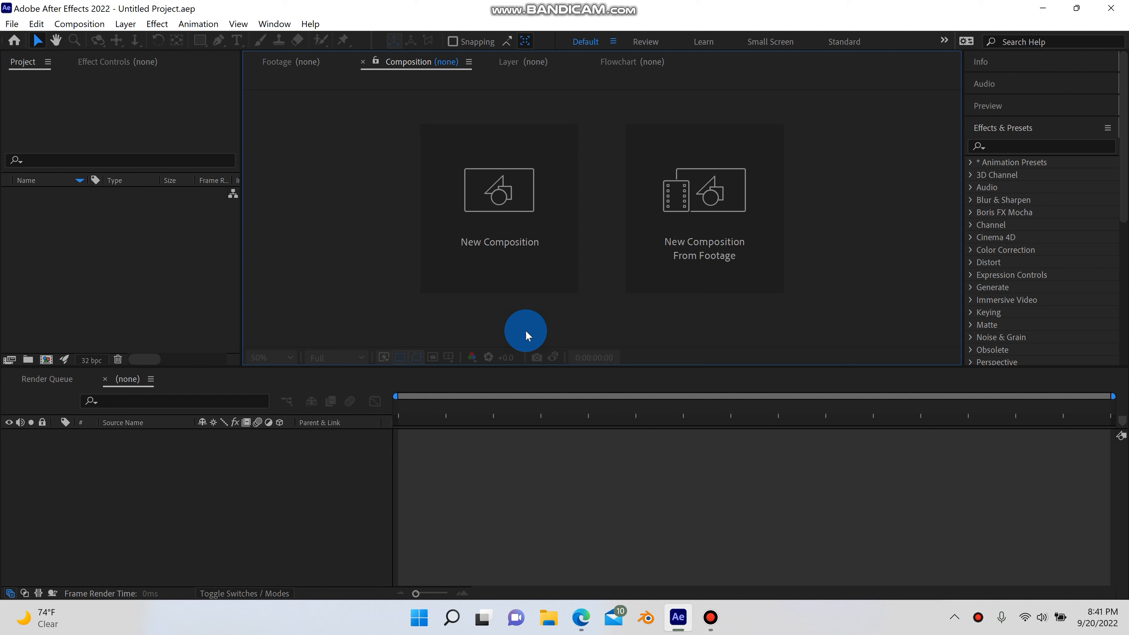
pyautogui.click(735, 213)
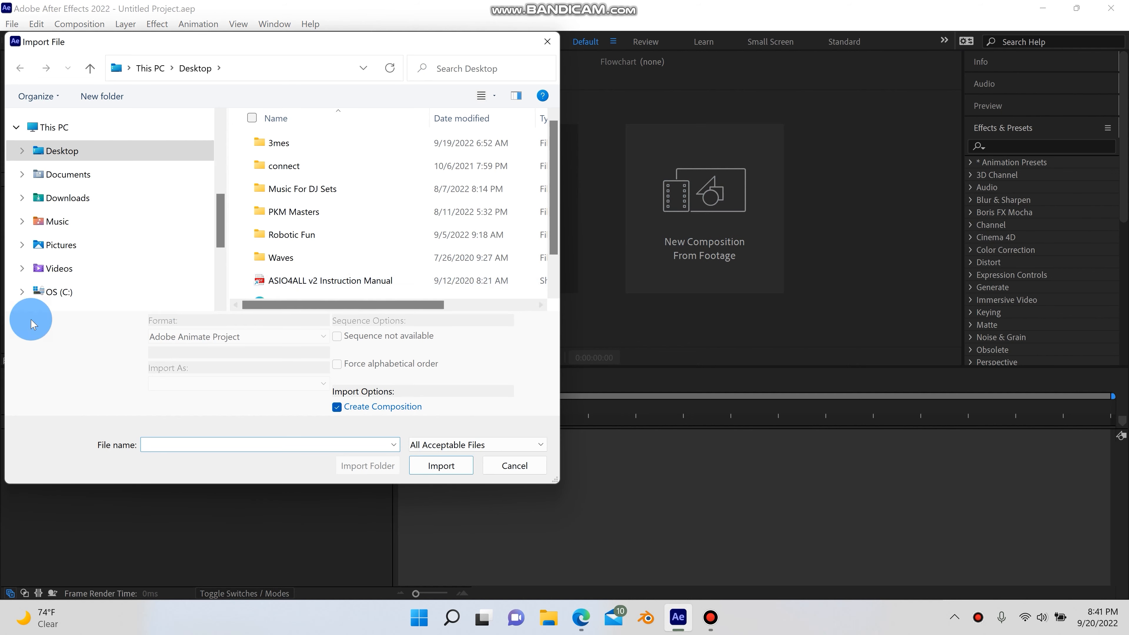
pyautogui.click(90, 151)
pyautogui.scroll(-1, 320, 249)
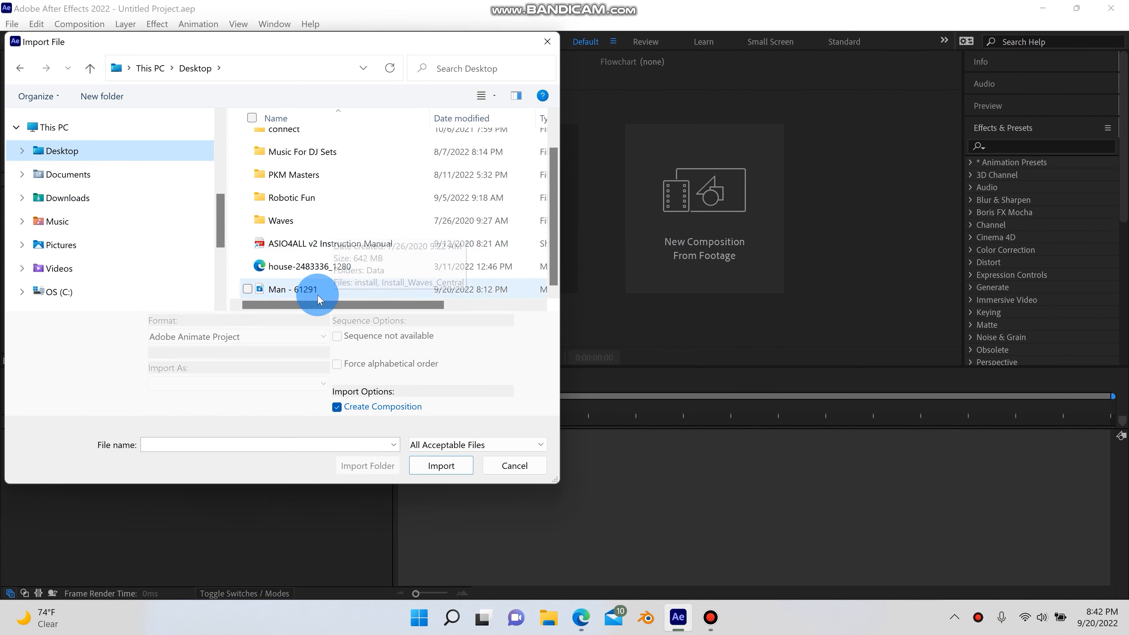
pyautogui.click(311, 297)
pyautogui.click(439, 469)
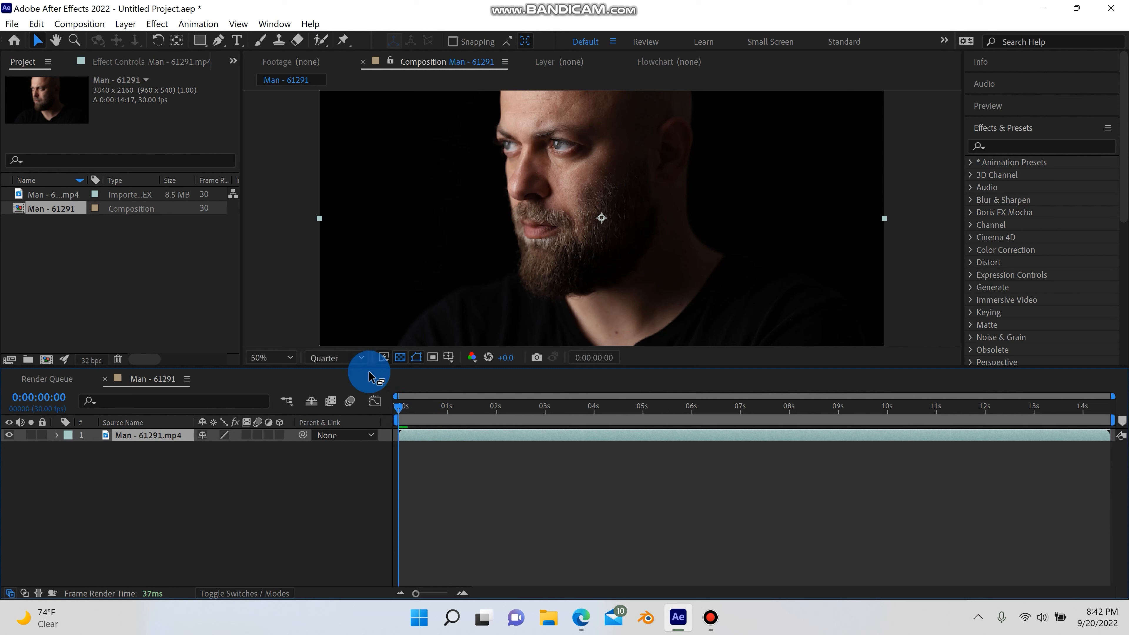
# Trim the clip and composition to about the first 7 seconds (0:00:06:29 duration)
pyautogui.moveTo(448, 412); pyautogui.dragTo(534, 415)
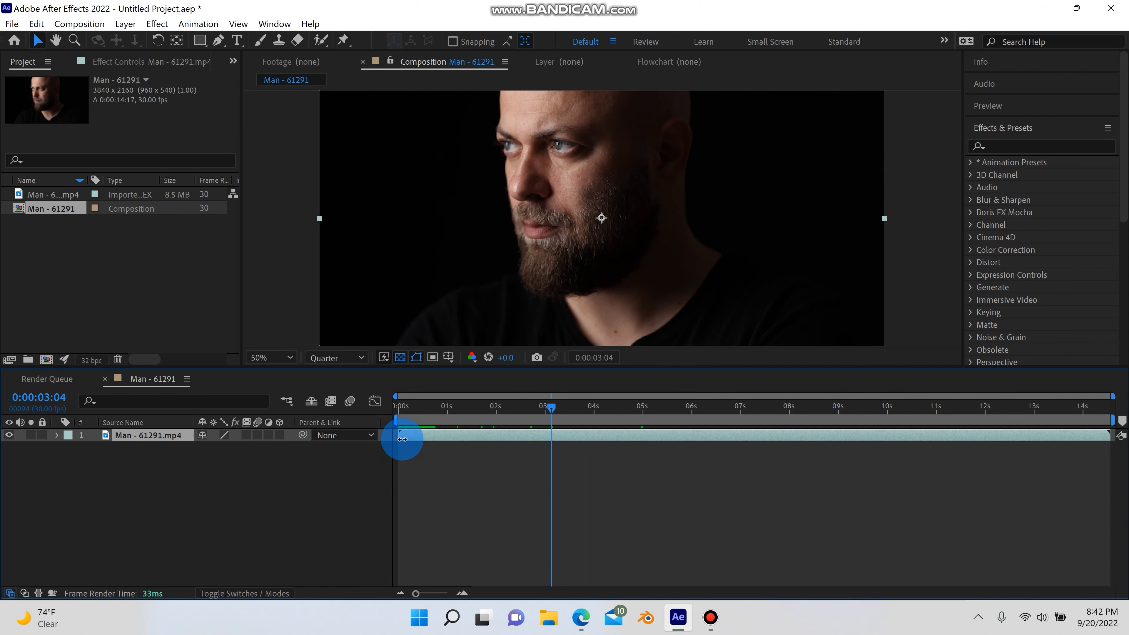
pyautogui.moveTo(403, 439); pyautogui.dragTo(391, 409)
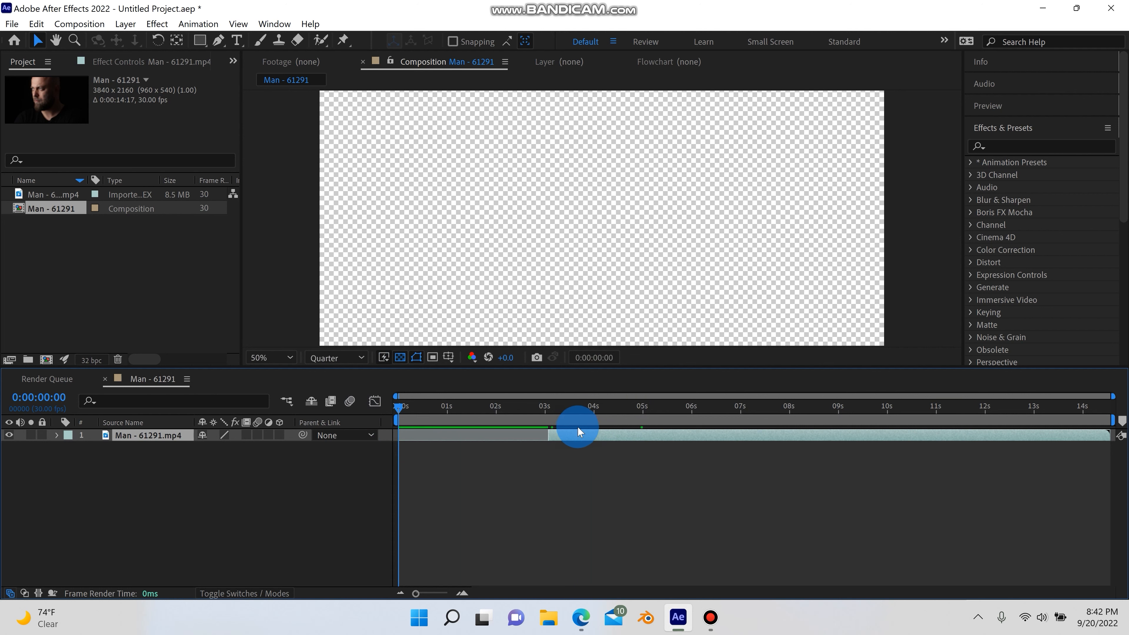
pyautogui.moveTo(577, 432); pyautogui.dragTo(742, 409)
pyautogui.moveTo(972, 434); pyautogui.dragTo(744, 435)
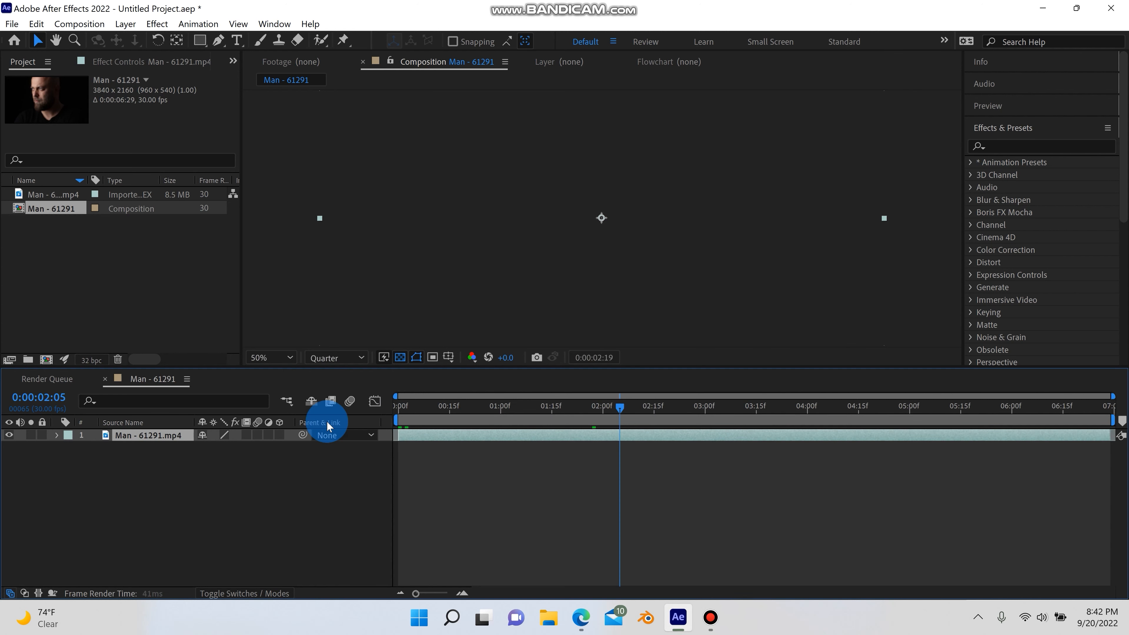
# Preview the trimmed clip, fit the composition in the viewer and return to the first frame
pyautogui.press('space')
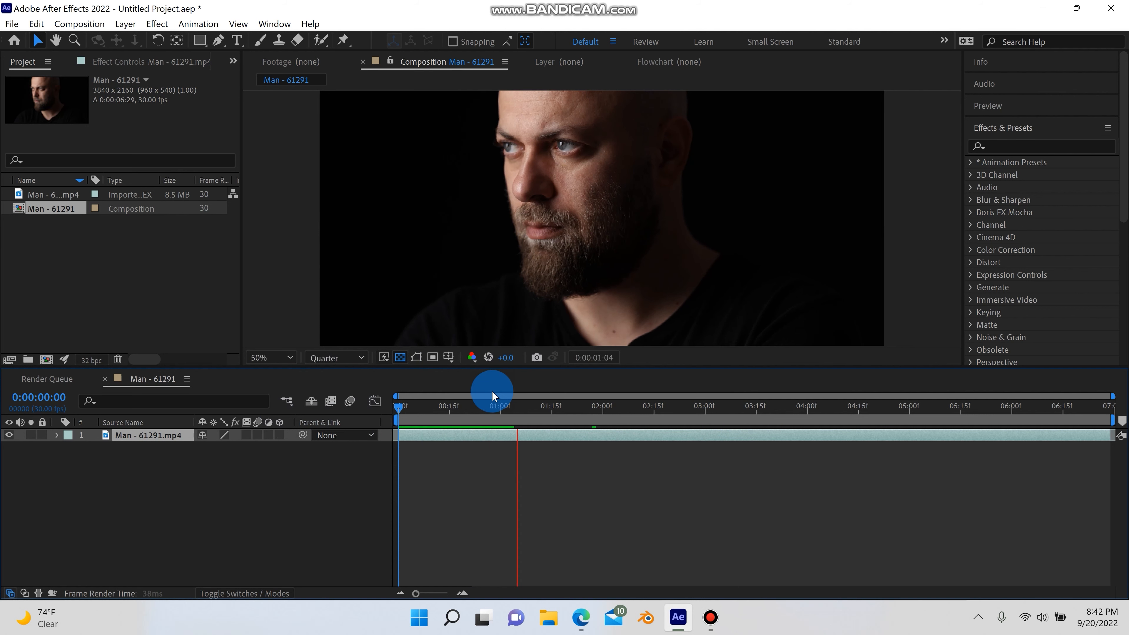
pyautogui.click(346, 352)
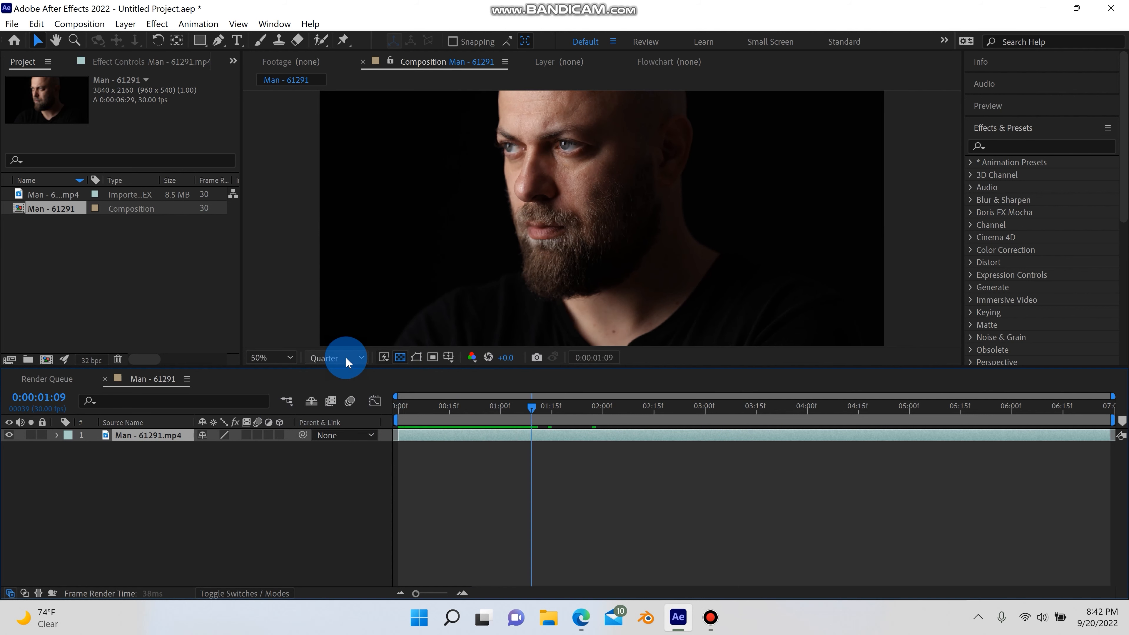
pyautogui.click(296, 363)
pyautogui.click(307, 111)
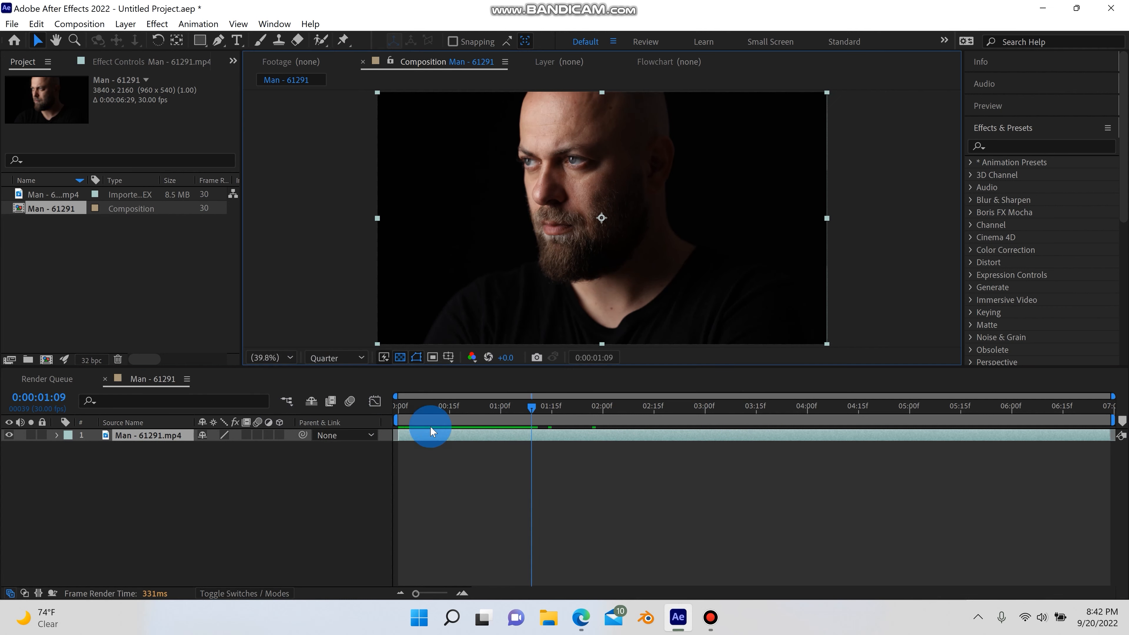
pyautogui.press('Home')
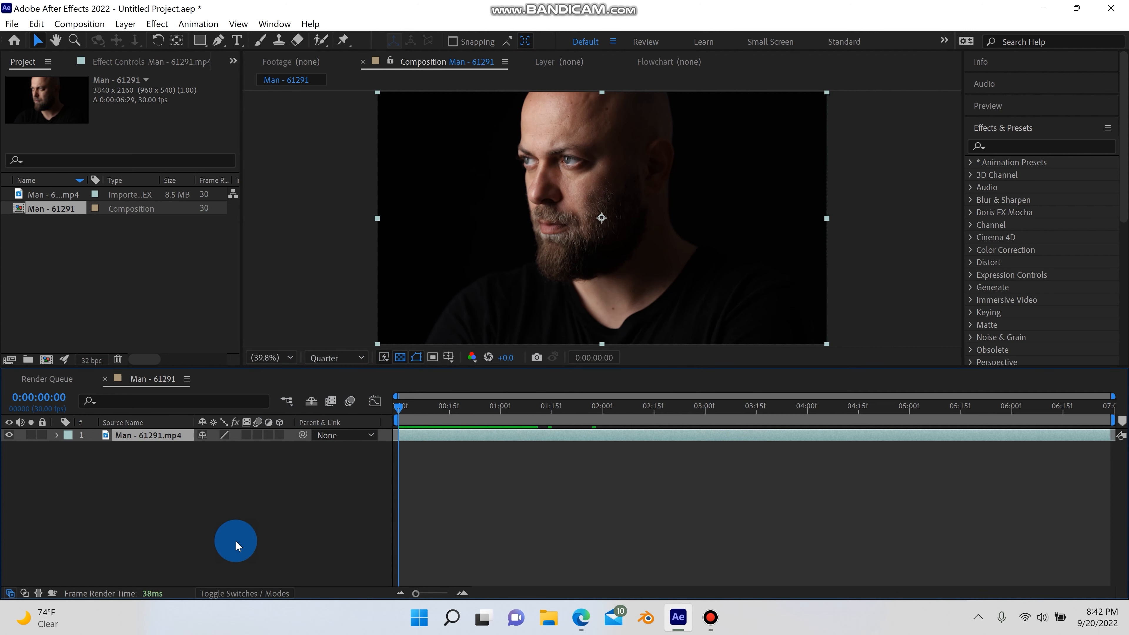
# Add a new null object layer and rename it Null Eye L
pyautogui.click(127, 25)
pyautogui.click(143, 39)
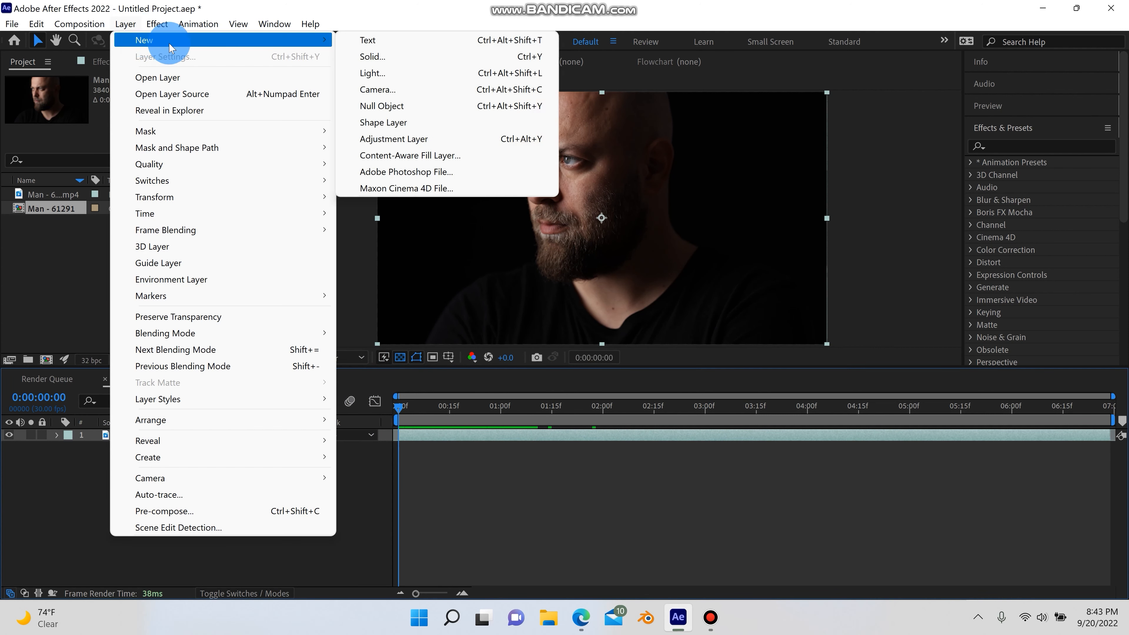
pyautogui.click(372, 107)
pyautogui.rightClick(158, 435)
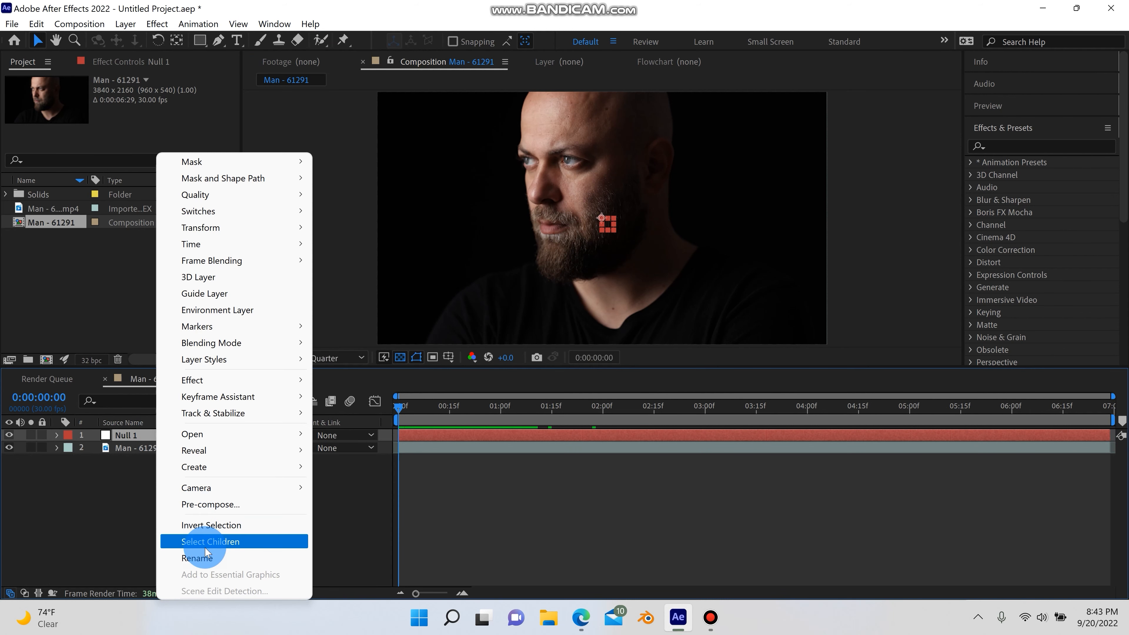
pyautogui.click(206, 558)
pyautogui.write('N')
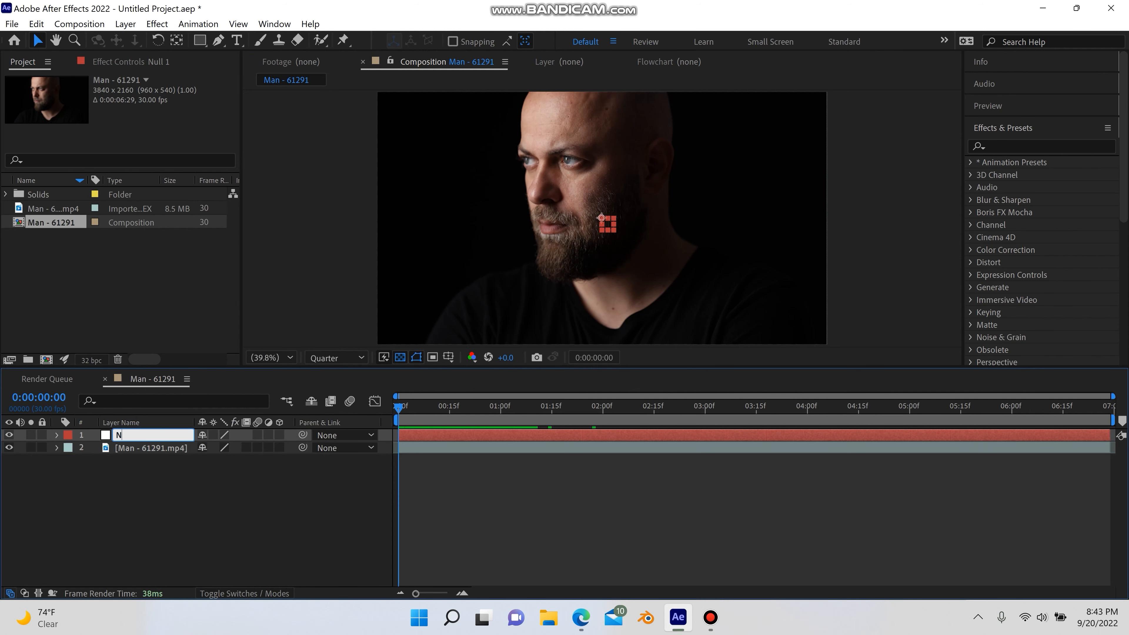
pyautogui.write('ull Eye L')
pyautogui.press('Return')
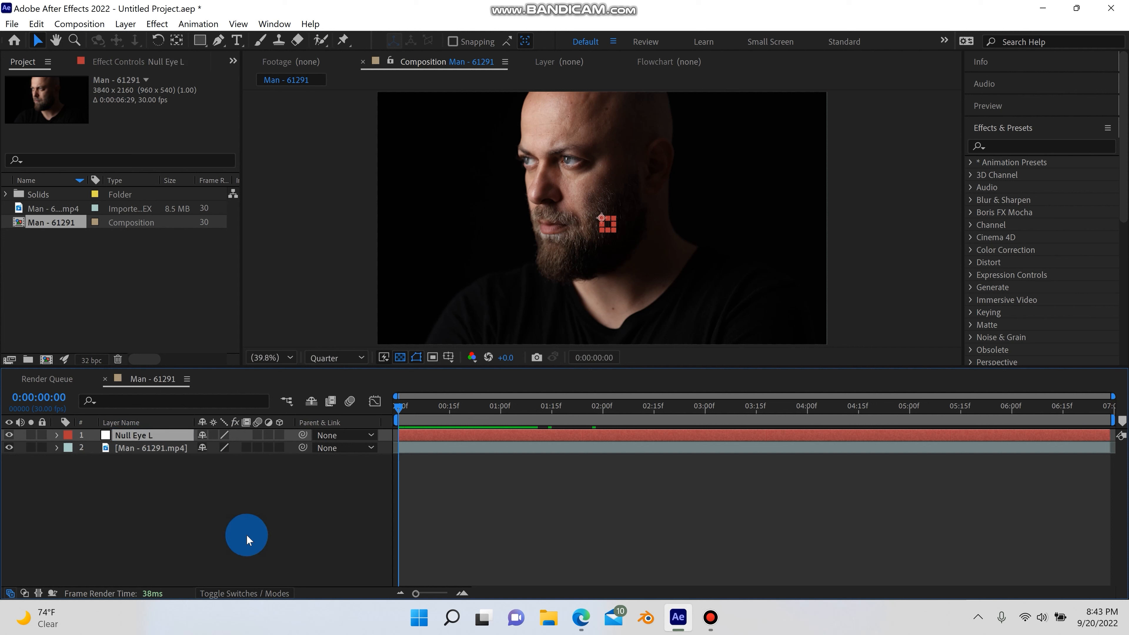
# Start a Track Motion on the footage layer from the Tracker panel
pyautogui.click(139, 447)
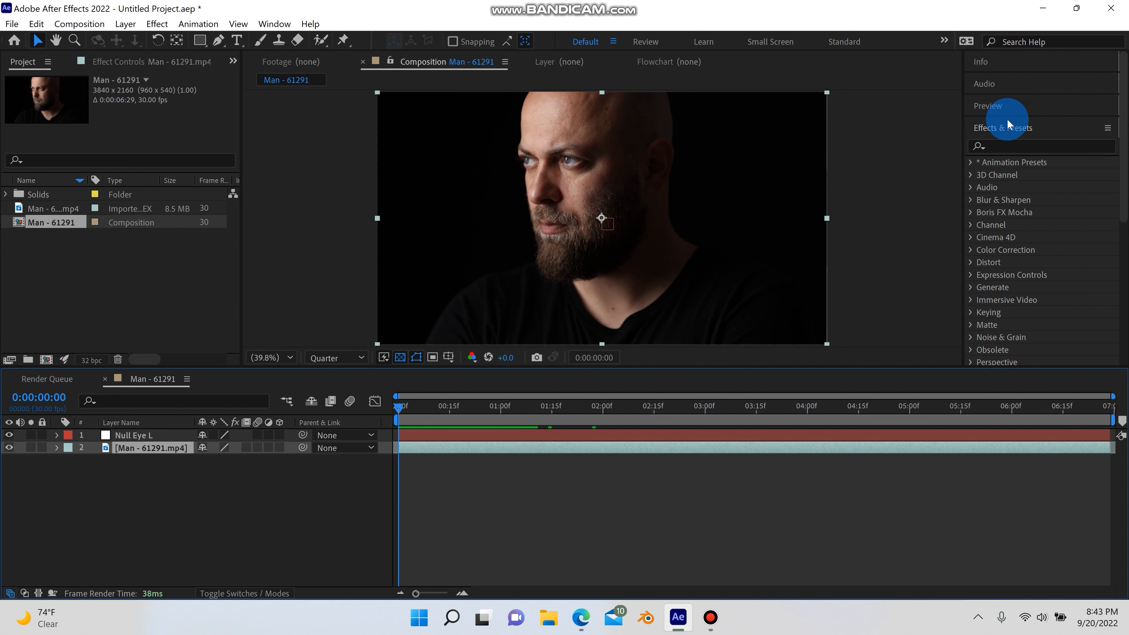
pyautogui.click(1006, 127)
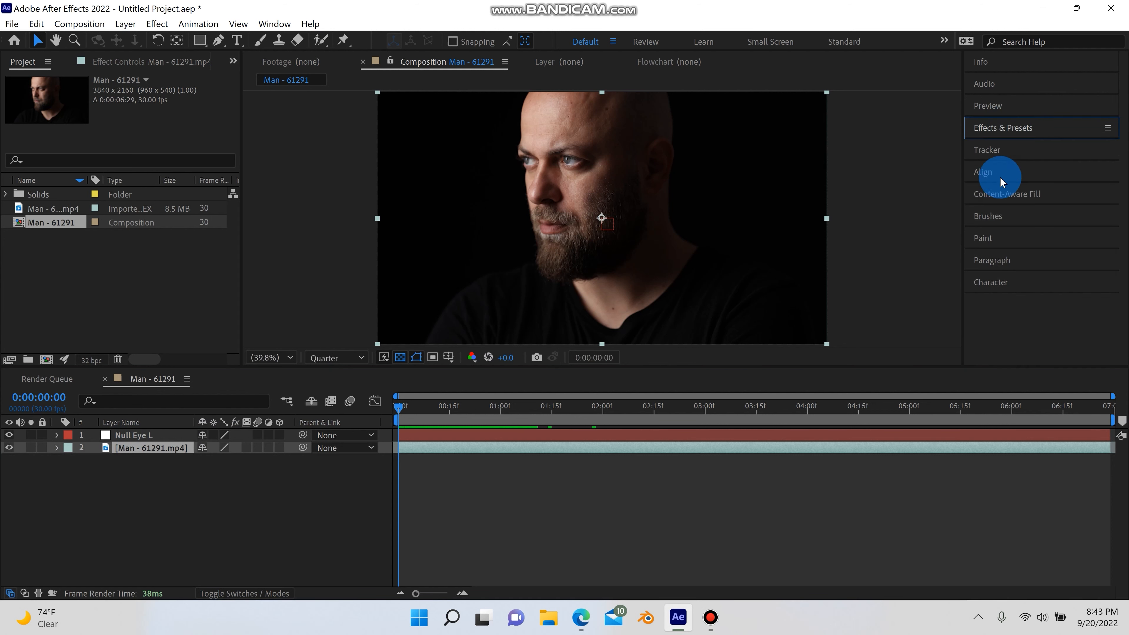
pyautogui.click(991, 150)
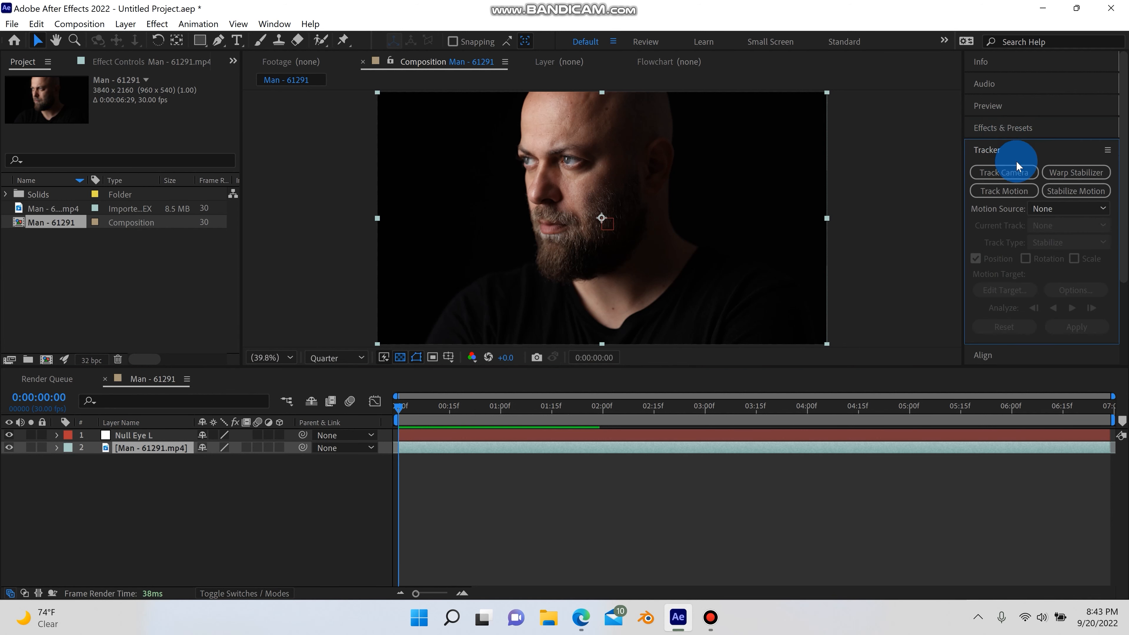
pyautogui.click(1013, 194)
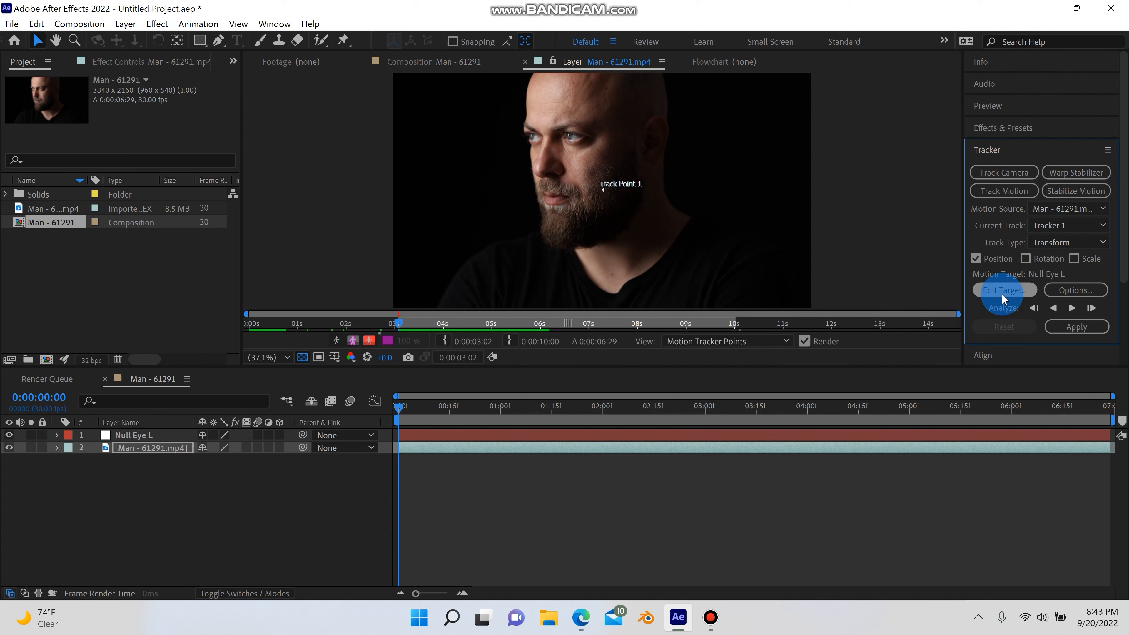
# Set the tracker's motion target layer to Null Eye L
pyautogui.click(1002, 292)
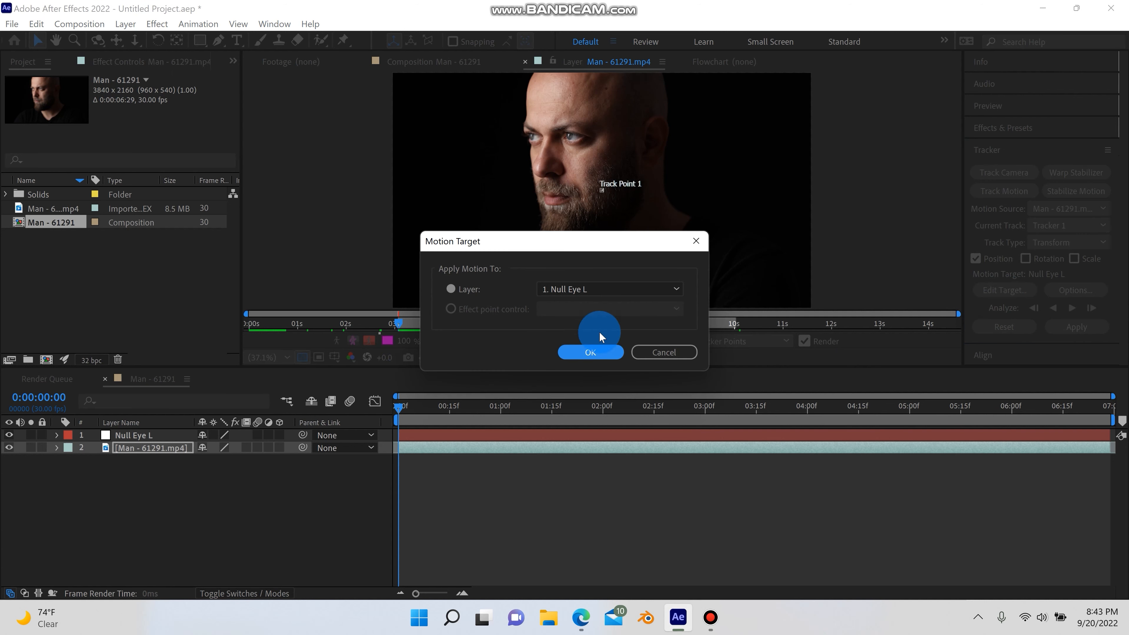
pyautogui.click(614, 290)
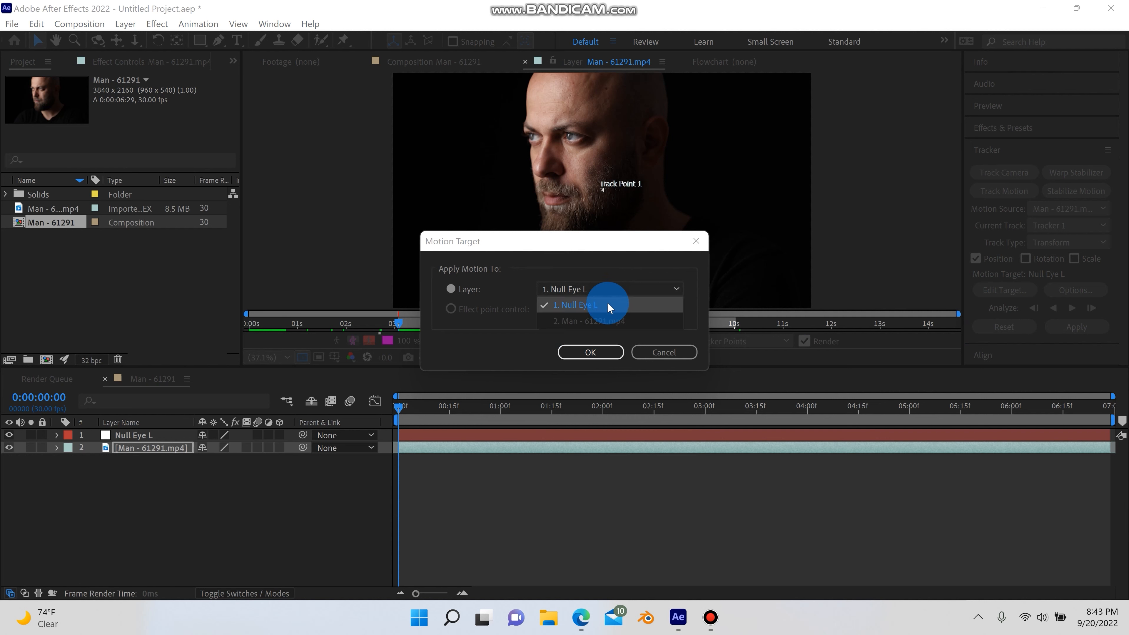
pyautogui.click(597, 307)
pyautogui.click(602, 351)
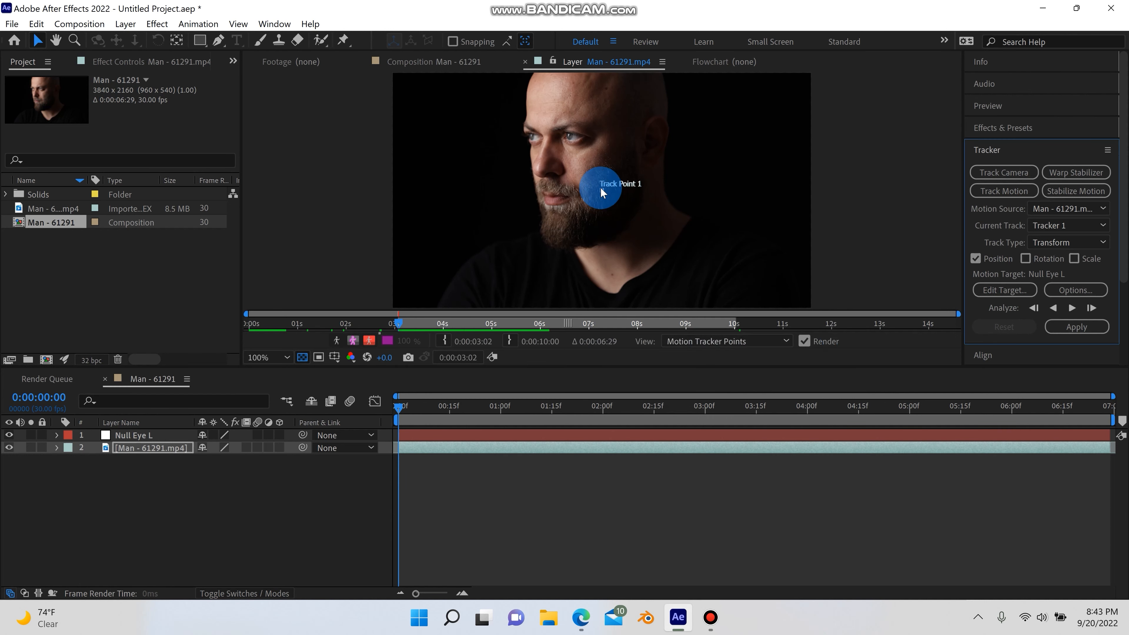
# Place Track Point 1 over the pupil of the eye on the right side of the face
pyautogui.scroll(4, 610, 198)
pyautogui.scroll(2, 607, 195)
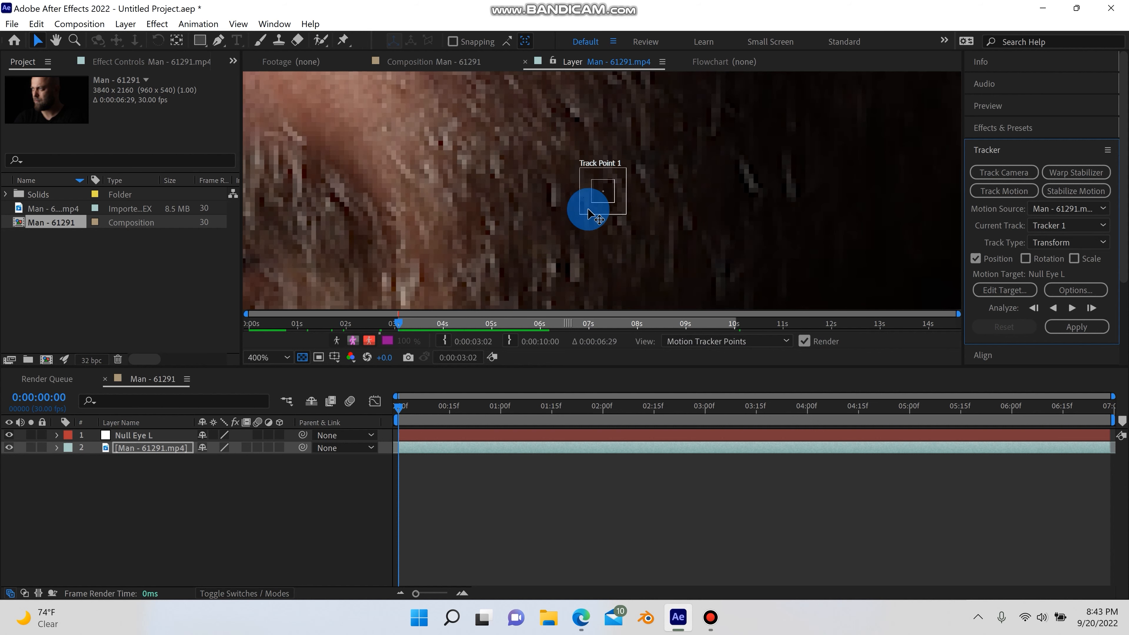
pyautogui.moveTo(587, 209); pyautogui.dragTo(705, 230)
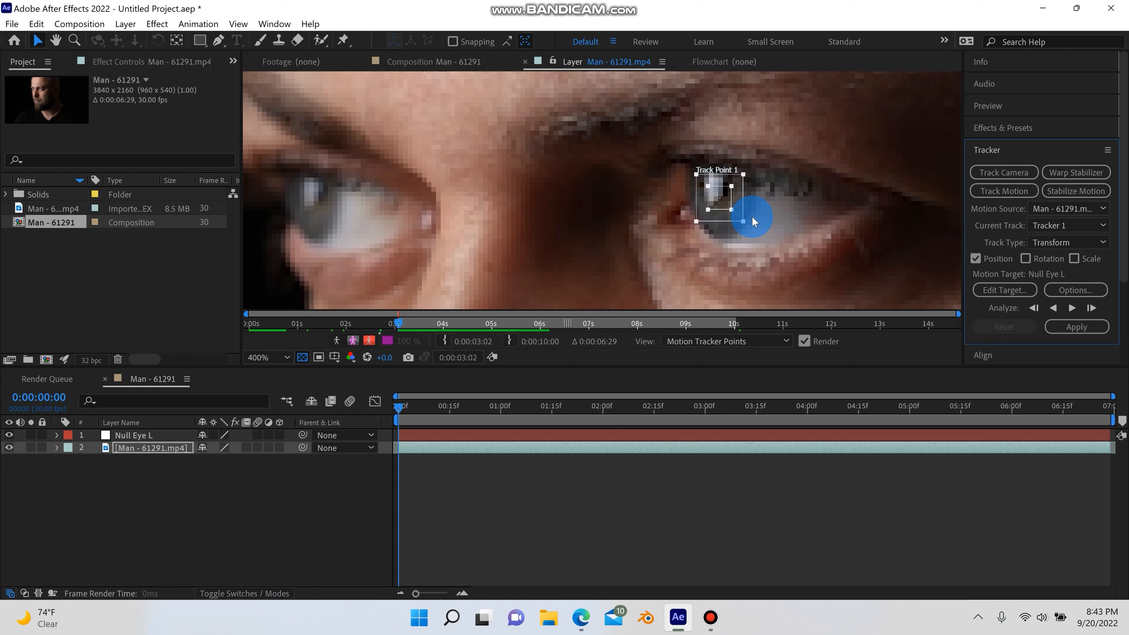
pyautogui.moveTo(777, 223); pyautogui.dragTo(622, 207)
pyautogui.hotkey('ctrl', 'z')
pyautogui.hotkey('ctrl', 'z')
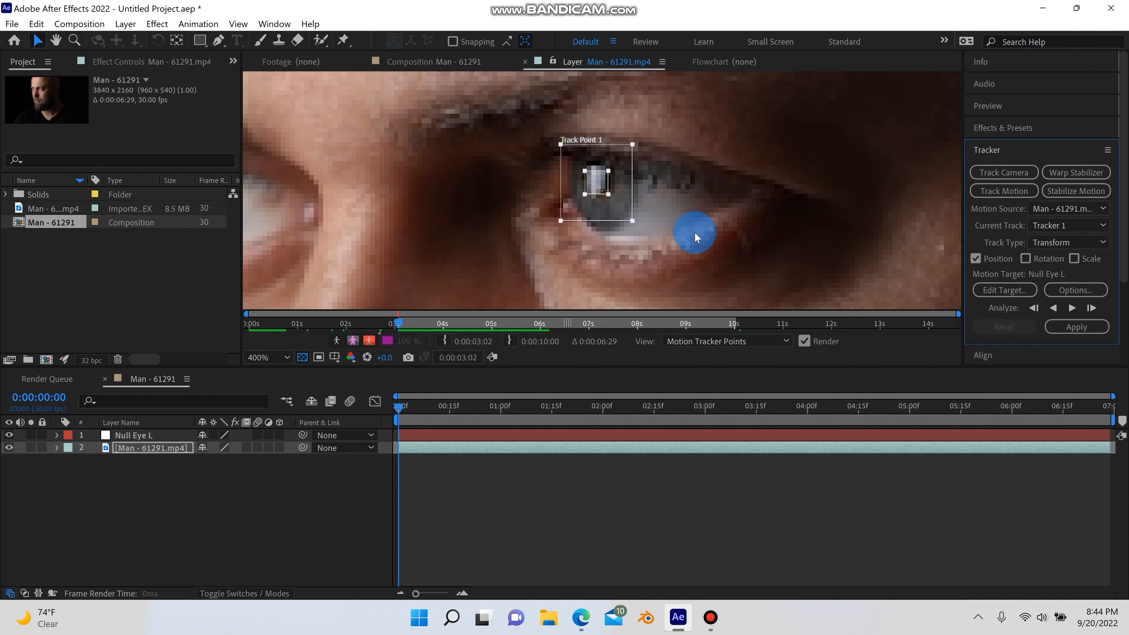
pyautogui.hotkey('ctrl', 'z')
pyautogui.hotkey('ctrl', 'z')
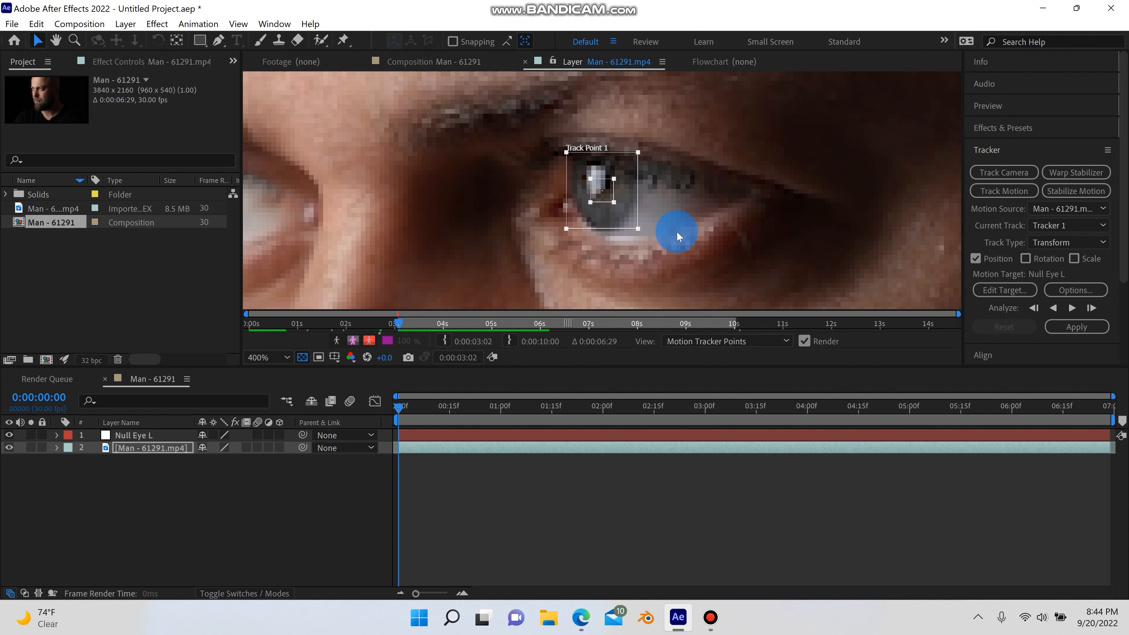
# Analyze the track and apply it to the null in X and Y dimensions
pyautogui.scroll(-1, 635, 217)
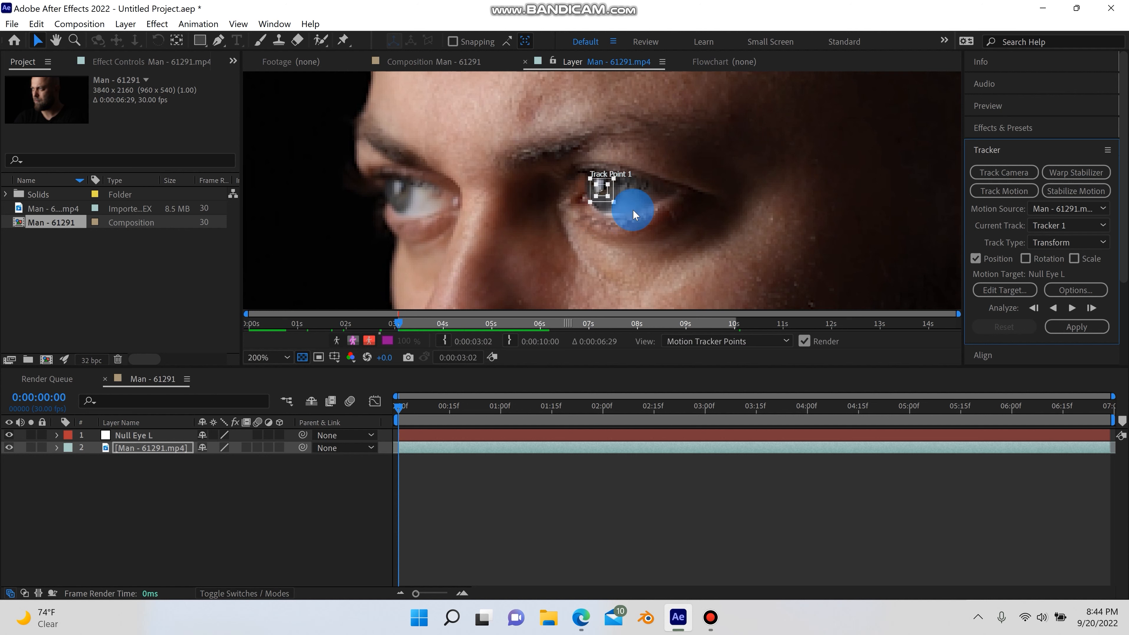
pyautogui.scroll(-2, 657, 209)
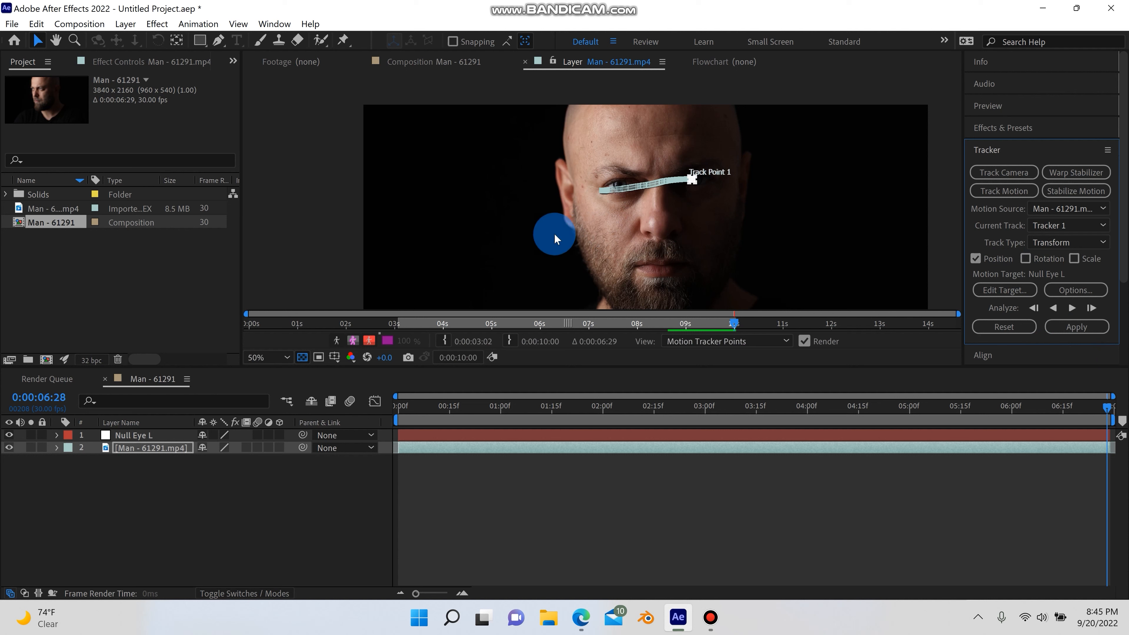
pyautogui.click(1081, 327)
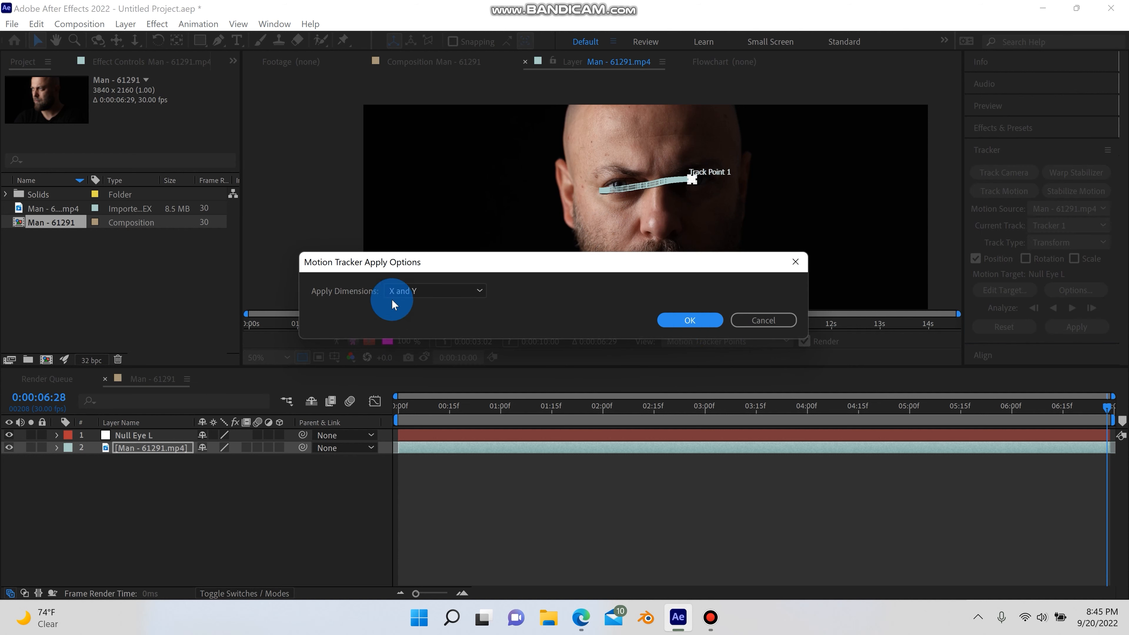
pyautogui.click(701, 319)
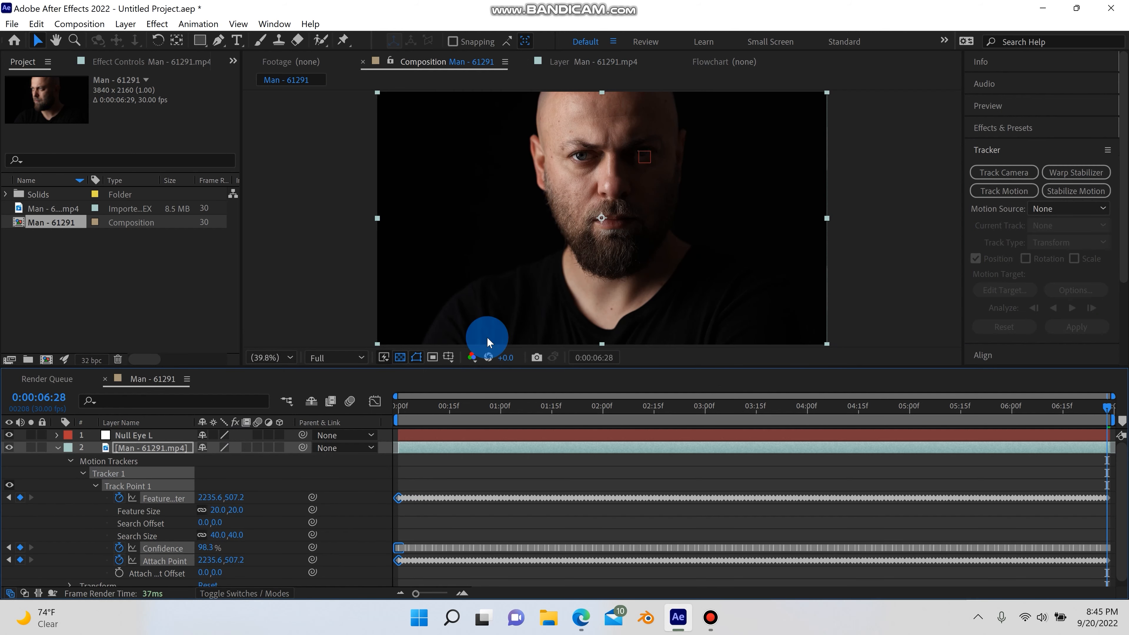
# Collapse the footage layer and inspect the Null Eye L layer's tracked motion path
pyautogui.click(56, 447)
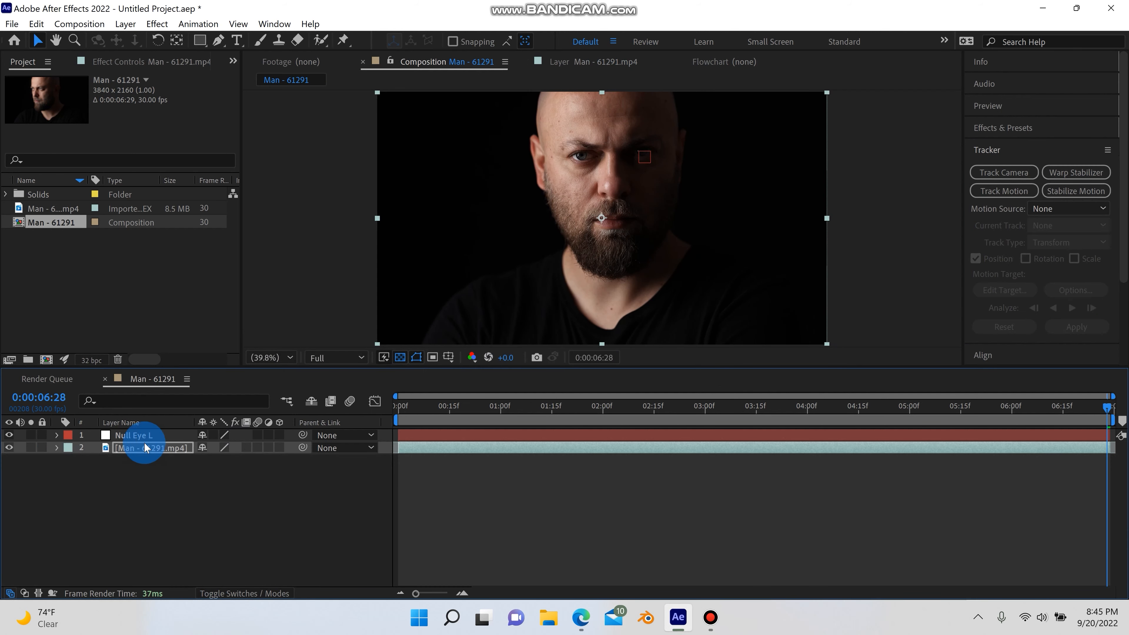
pyautogui.click(151, 436)
pyautogui.click(566, 193)
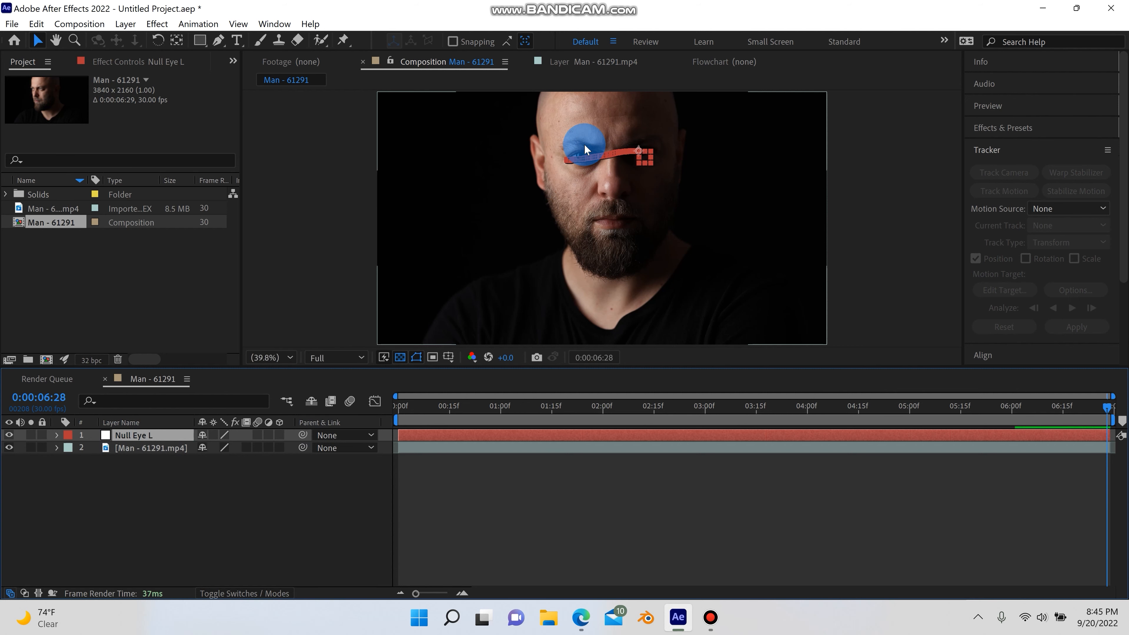
# Create a new null object layer and rename it Null Eye R
pyautogui.click(126, 24)
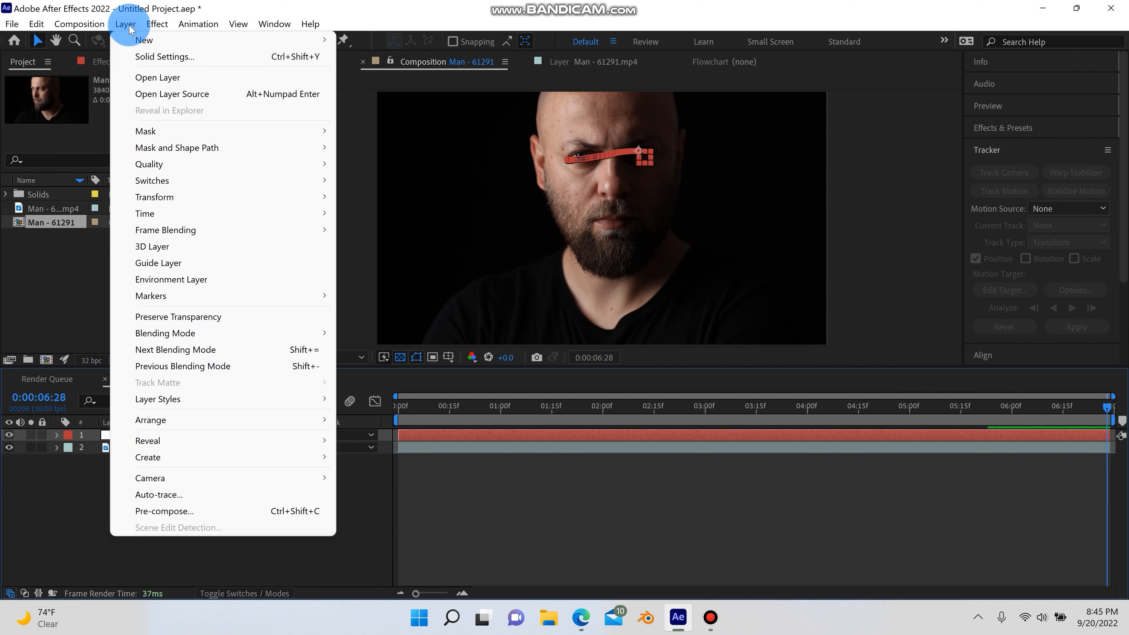
pyautogui.moveTo(144, 39)
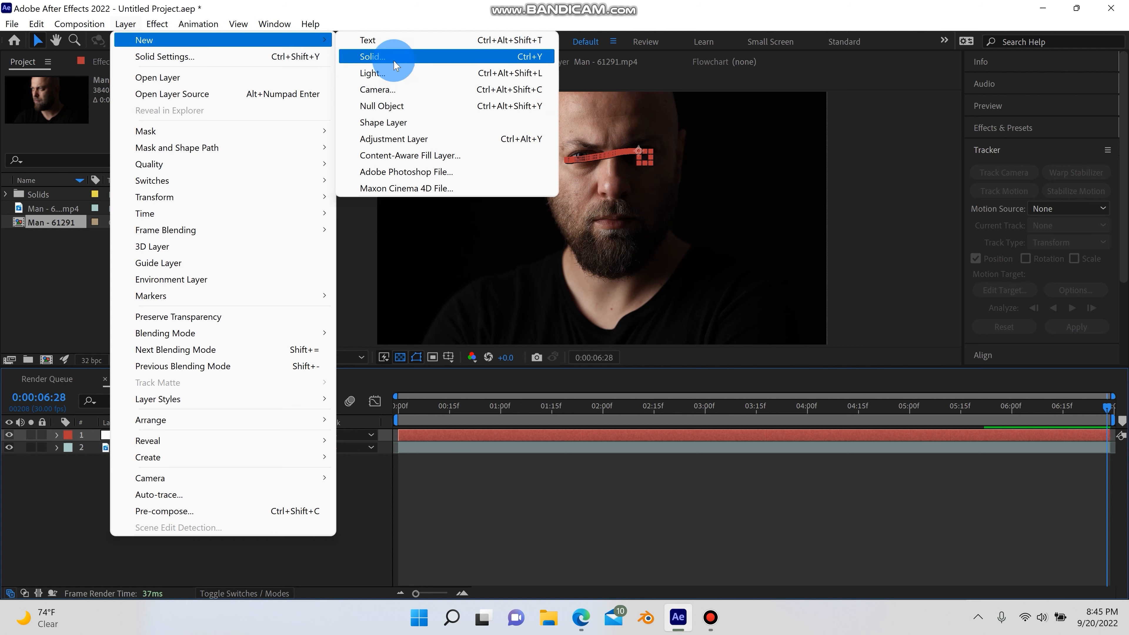
pyautogui.click(381, 105)
pyautogui.rightClick(140, 437)
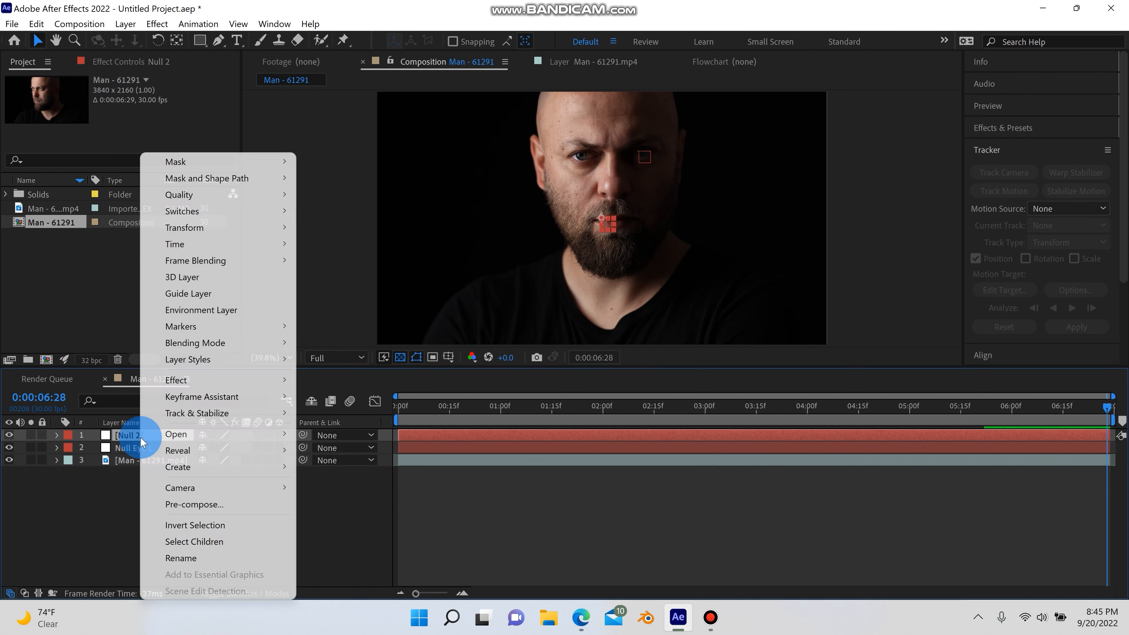
pyautogui.click(190, 557)
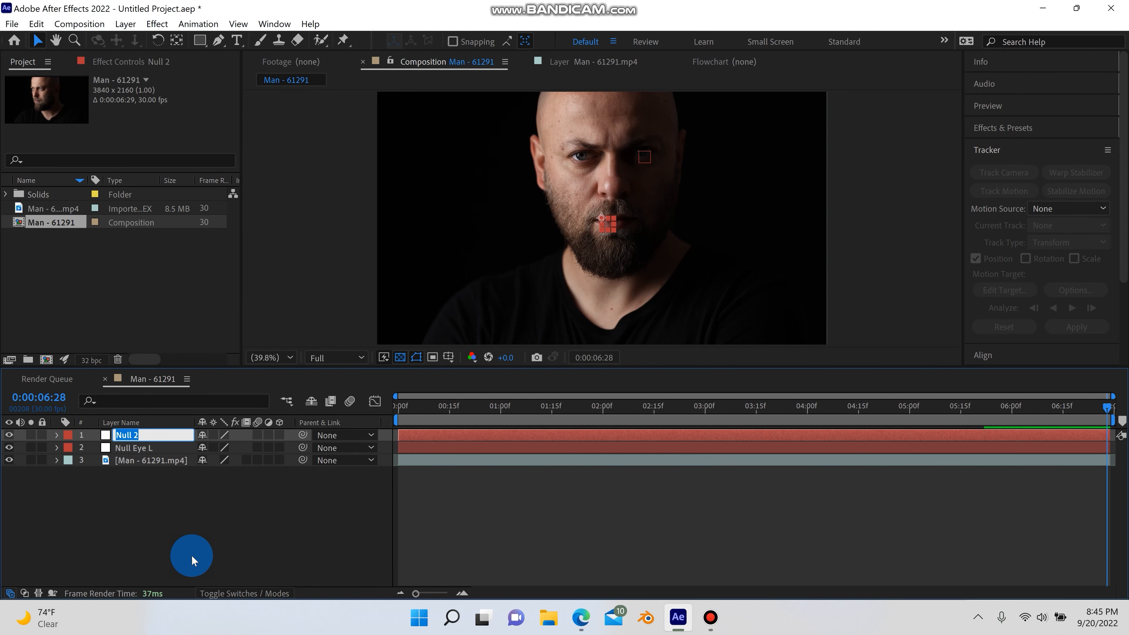
pyautogui.write('Nu')
pyautogui.press('Return')
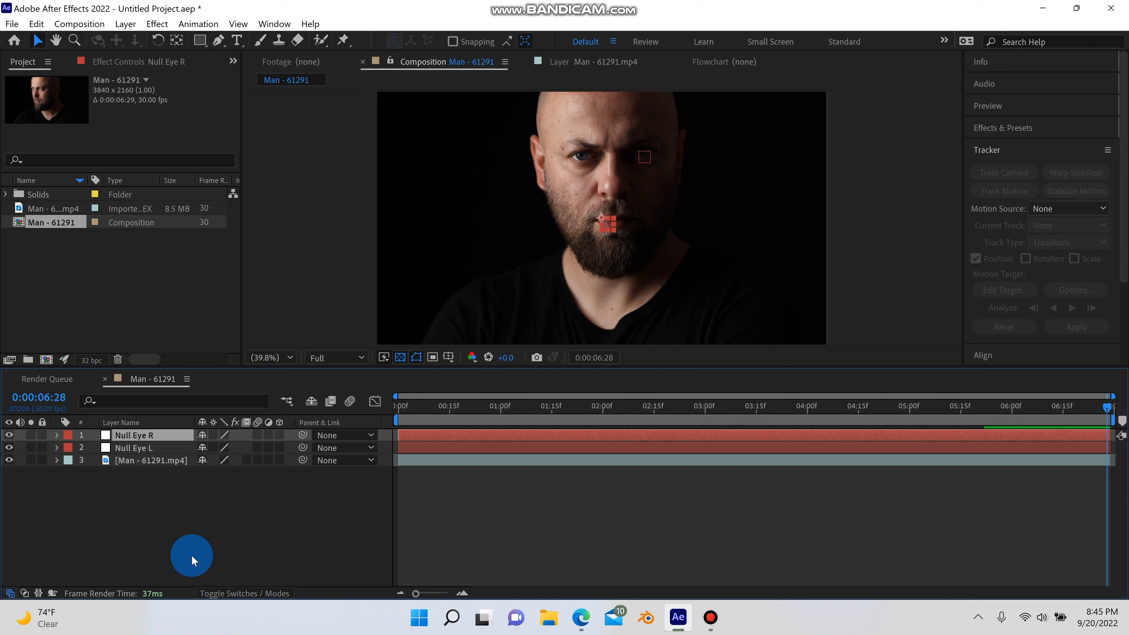
# Start a motion track on the footage layer and set its motion target to Null Eye R
pyautogui.click(151, 461)
pyautogui.click(1009, 191)
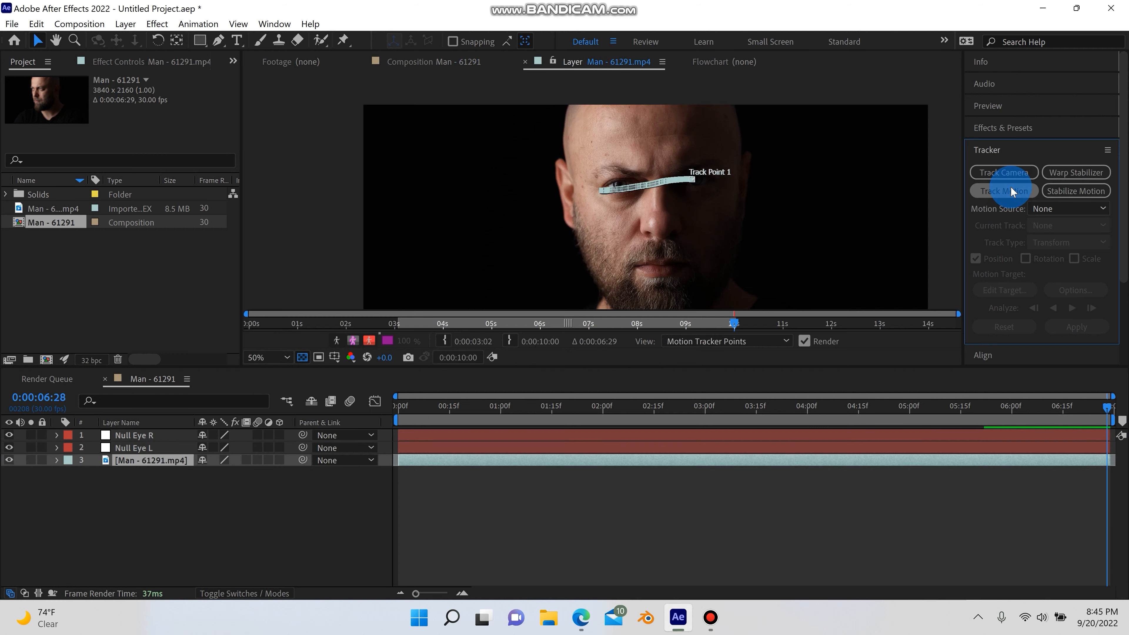
pyautogui.moveTo(645, 197); pyautogui.dragTo(602, 190)
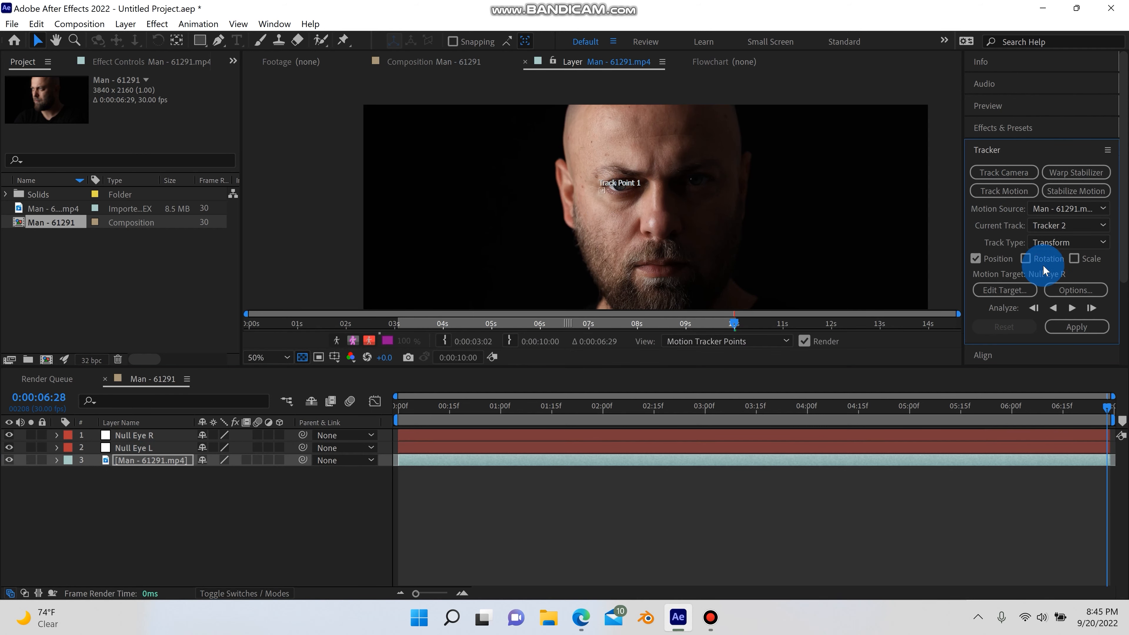
pyautogui.click(1020, 290)
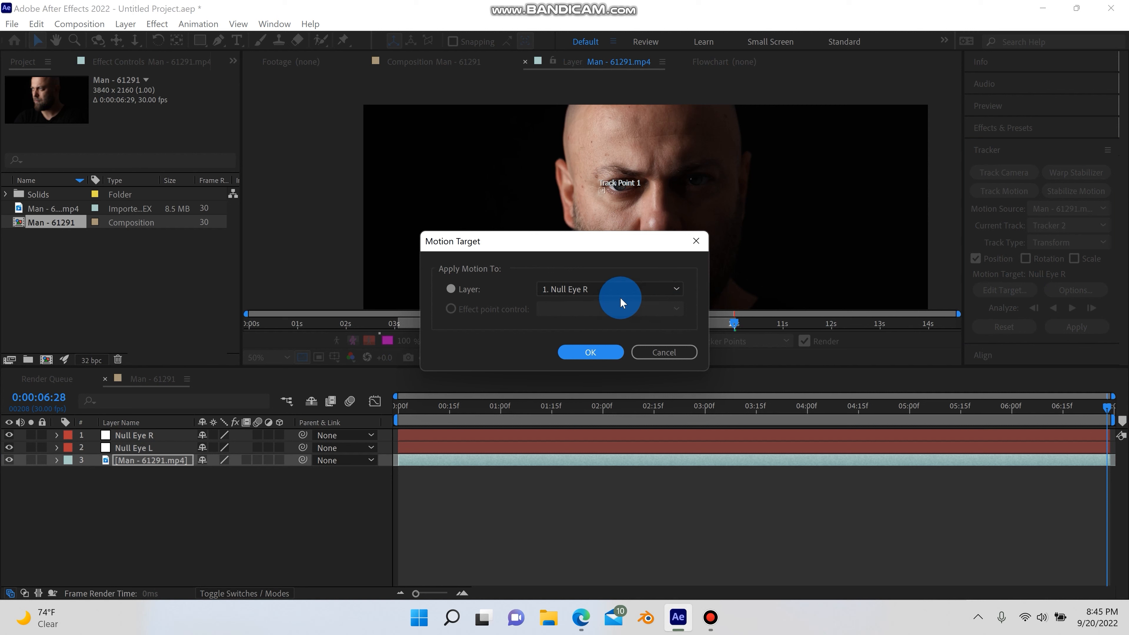
pyautogui.click(589, 352)
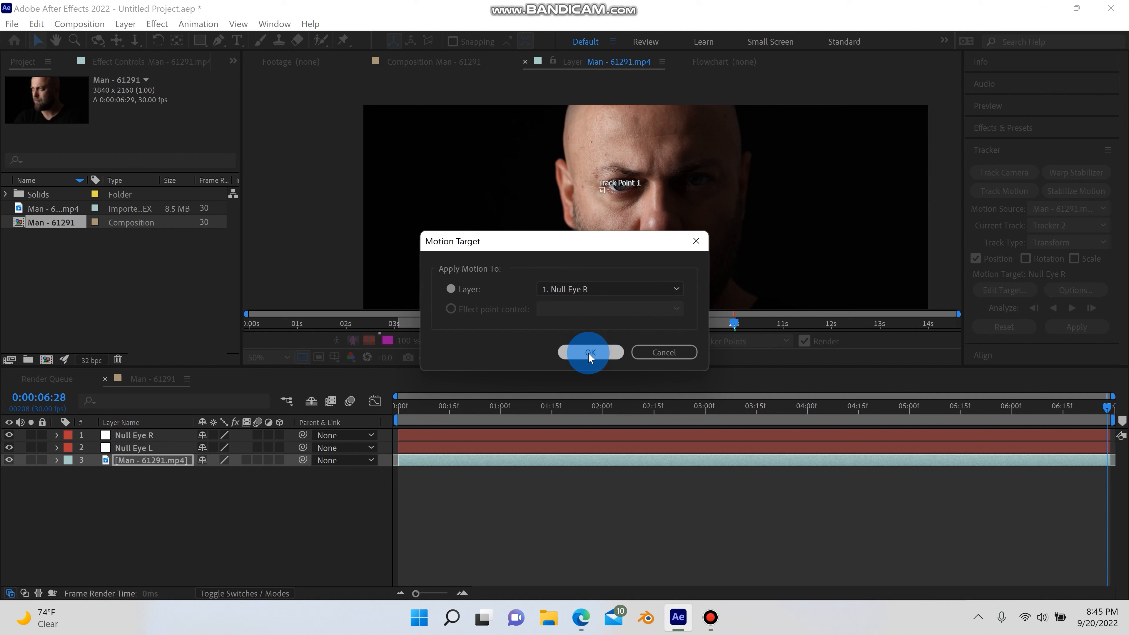
# Go to the first frame and place Track Point 1 over the pupil of the eye on the left side of the face
pyautogui.scroll(3, 613, 210)
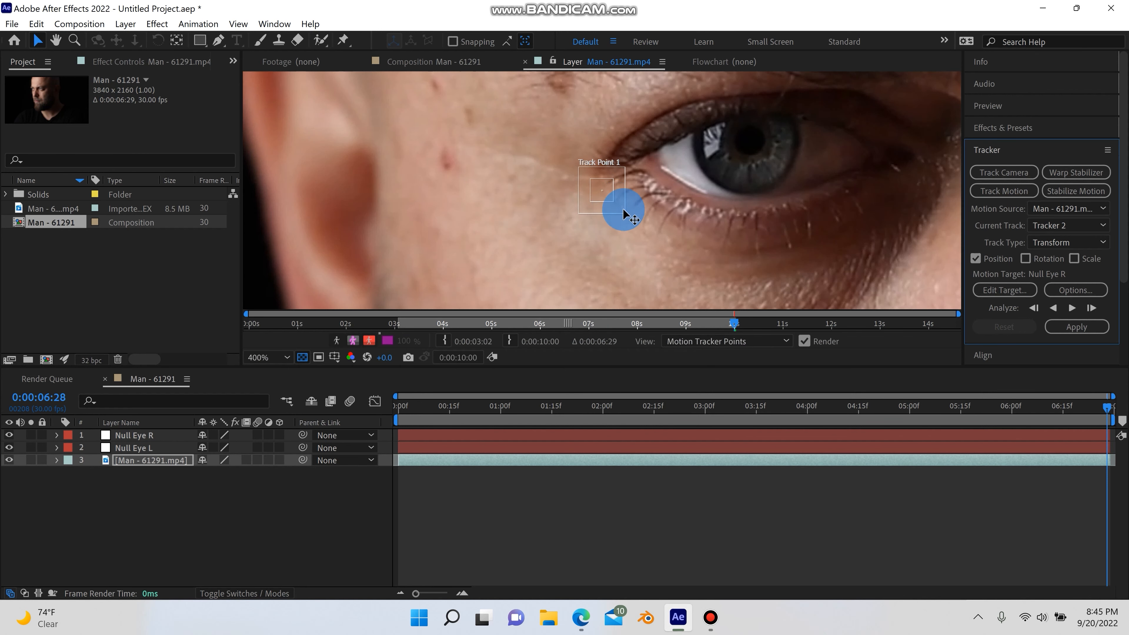
pyautogui.moveTo(566, 407); pyautogui.dragTo(324, 442)
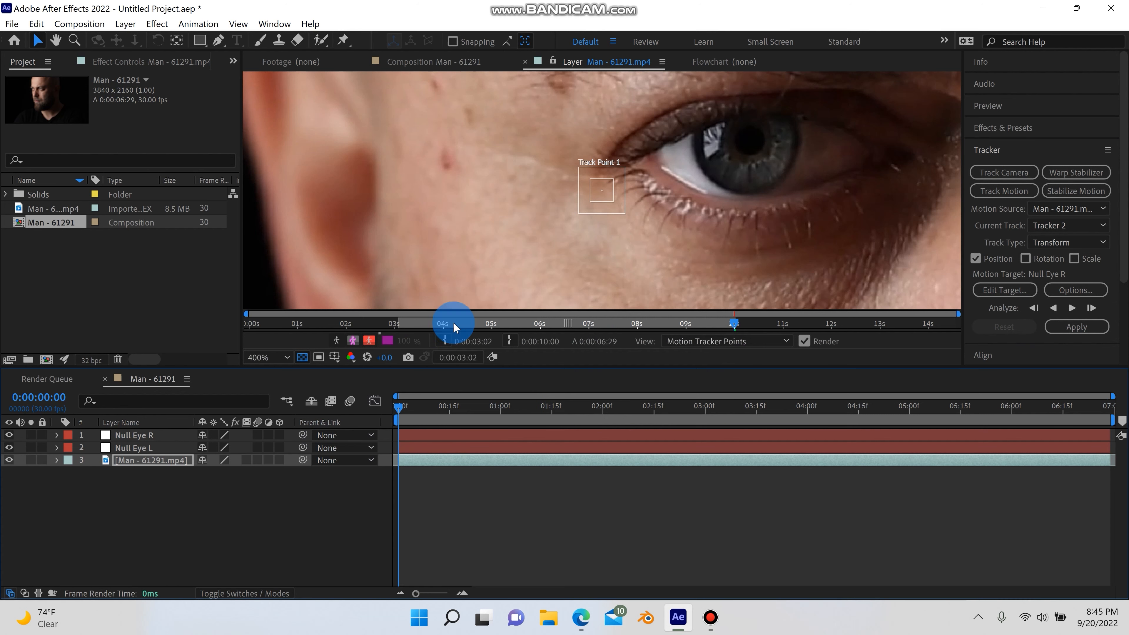
pyautogui.moveTo(454, 322); pyautogui.dragTo(398, 323)
pyautogui.click(572, 240)
pyautogui.scroll(4, 583, 234)
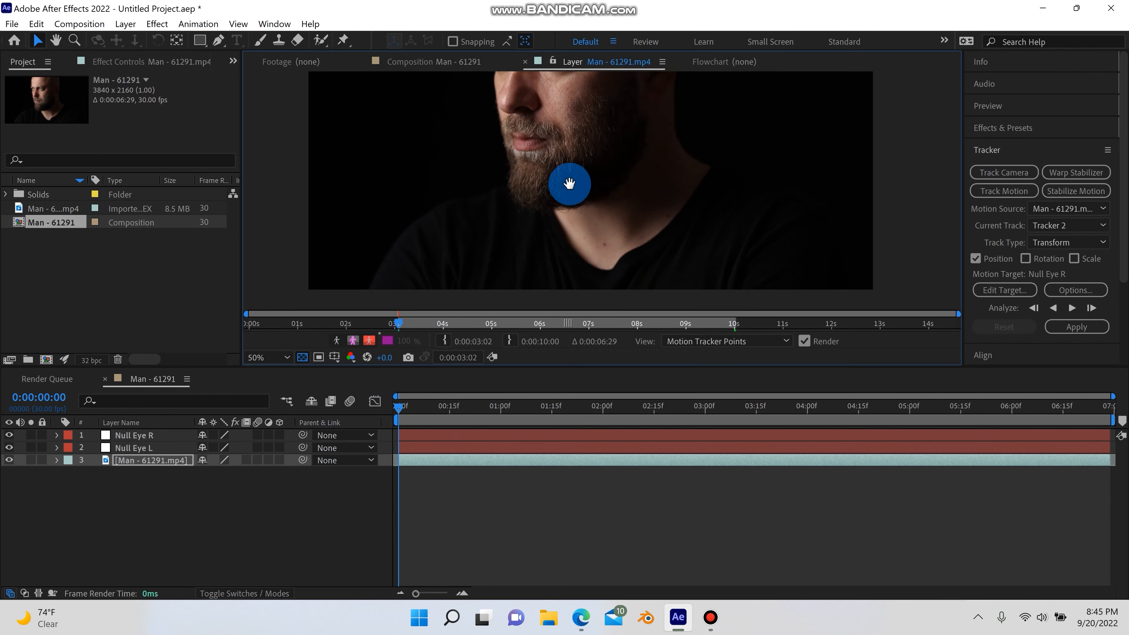
pyautogui.scroll(1, 530, 168)
pyautogui.moveTo(538, 150); pyautogui.dragTo(659, 270)
pyautogui.moveTo(533, 133); pyautogui.dragTo(658, 249)
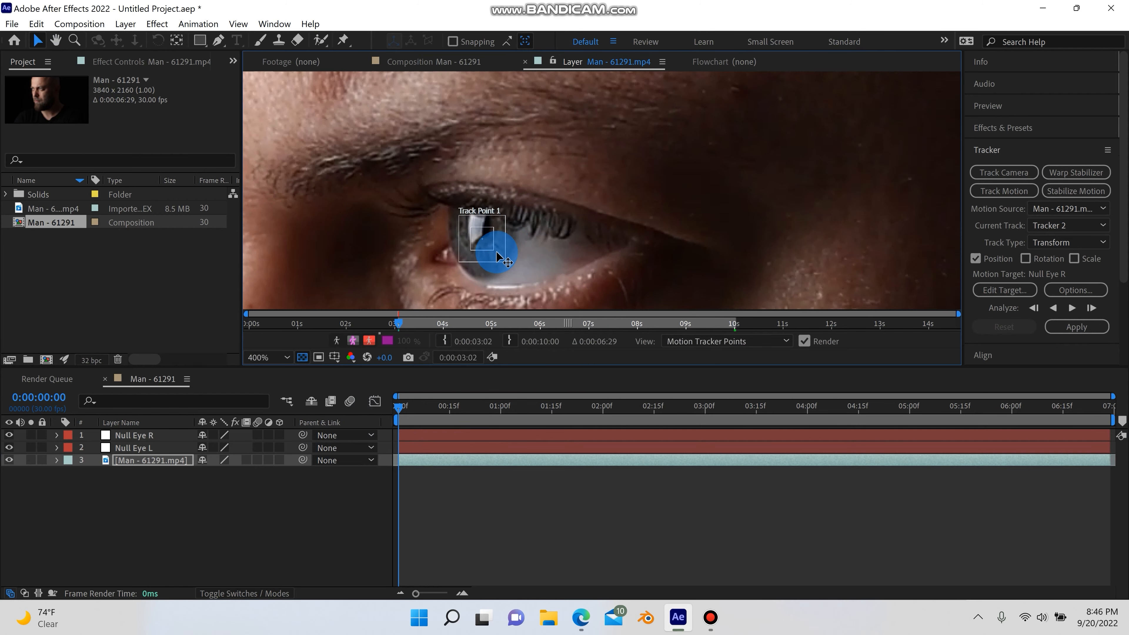
# Analyze the track forward and apply it to Null Eye R in X and Y dimensions
pyautogui.moveTo(497, 253); pyautogui.dragTo(761, 232)
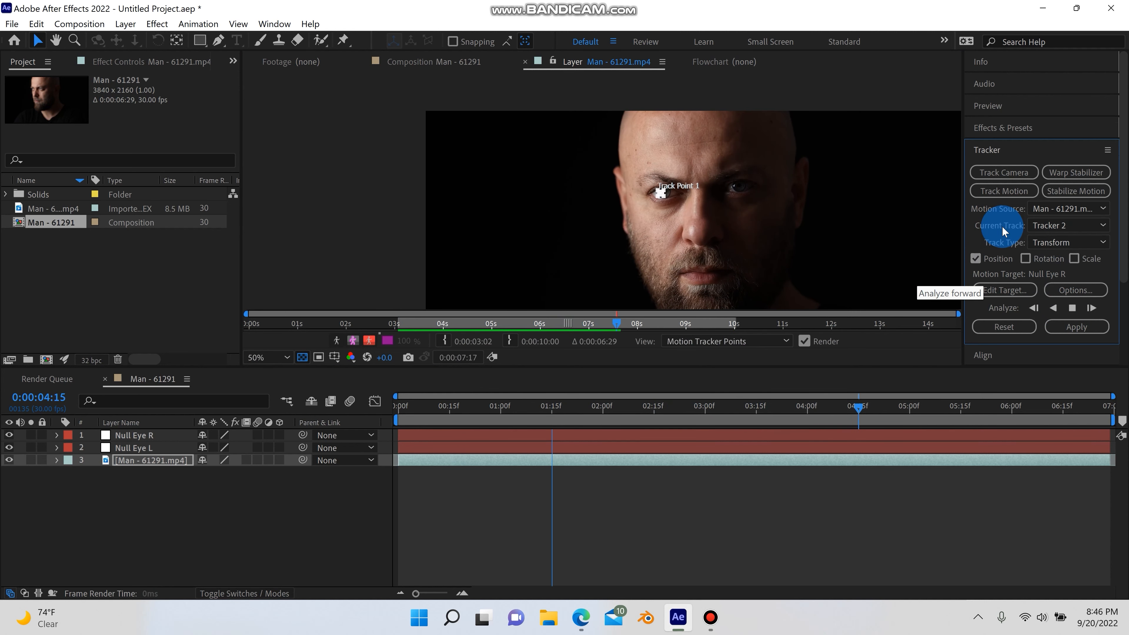
pyautogui.moveTo(712, 620)
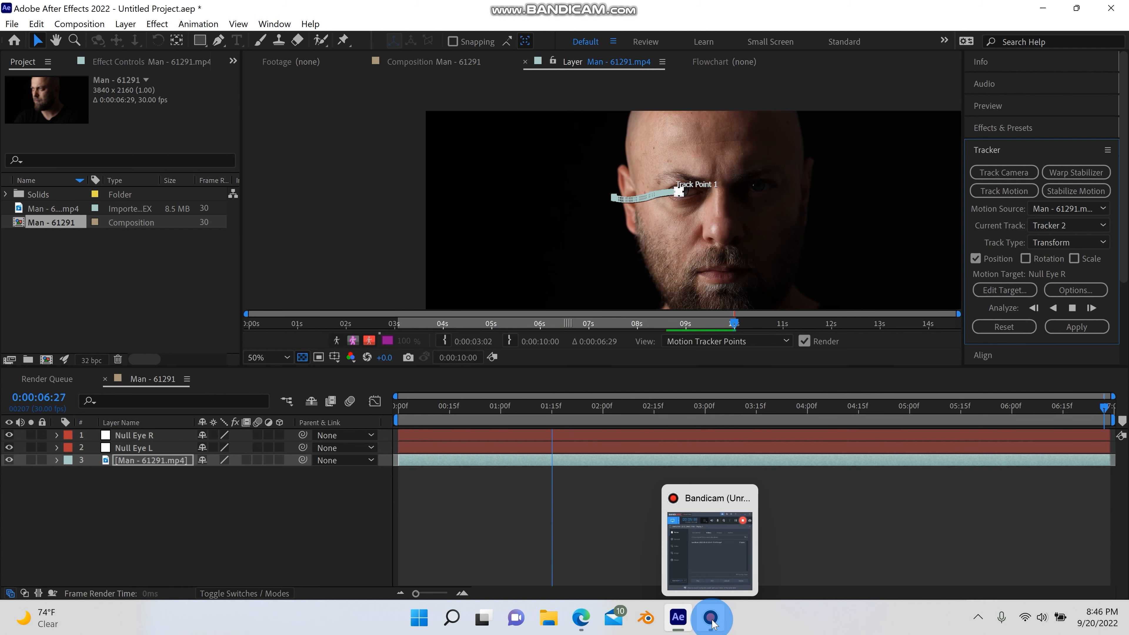
pyautogui.click(1064, 331)
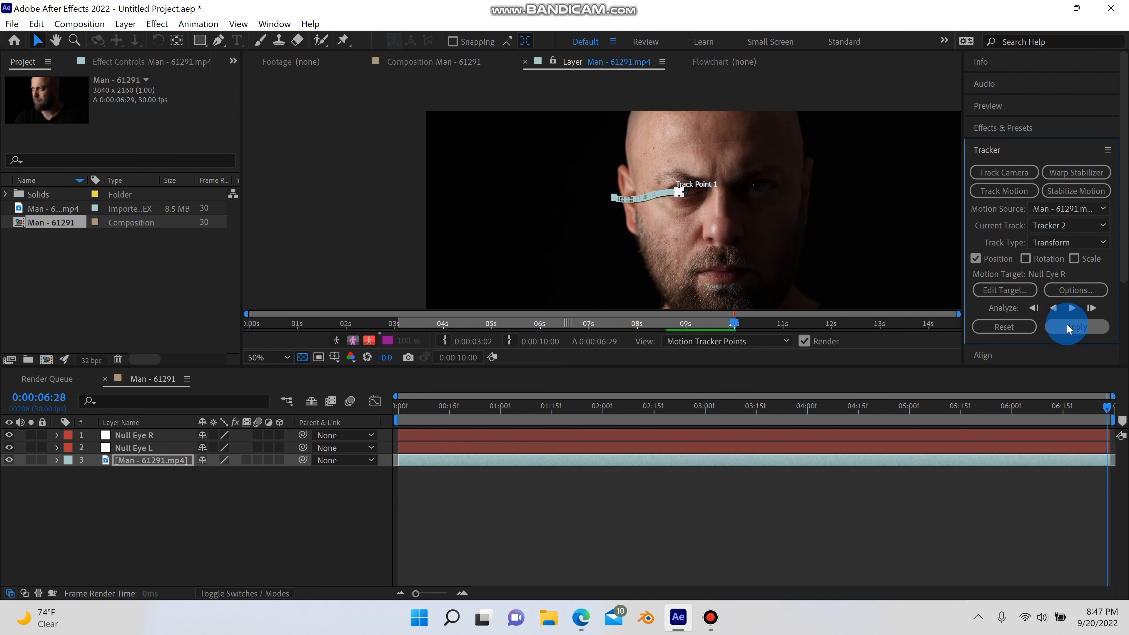
pyautogui.click(699, 326)
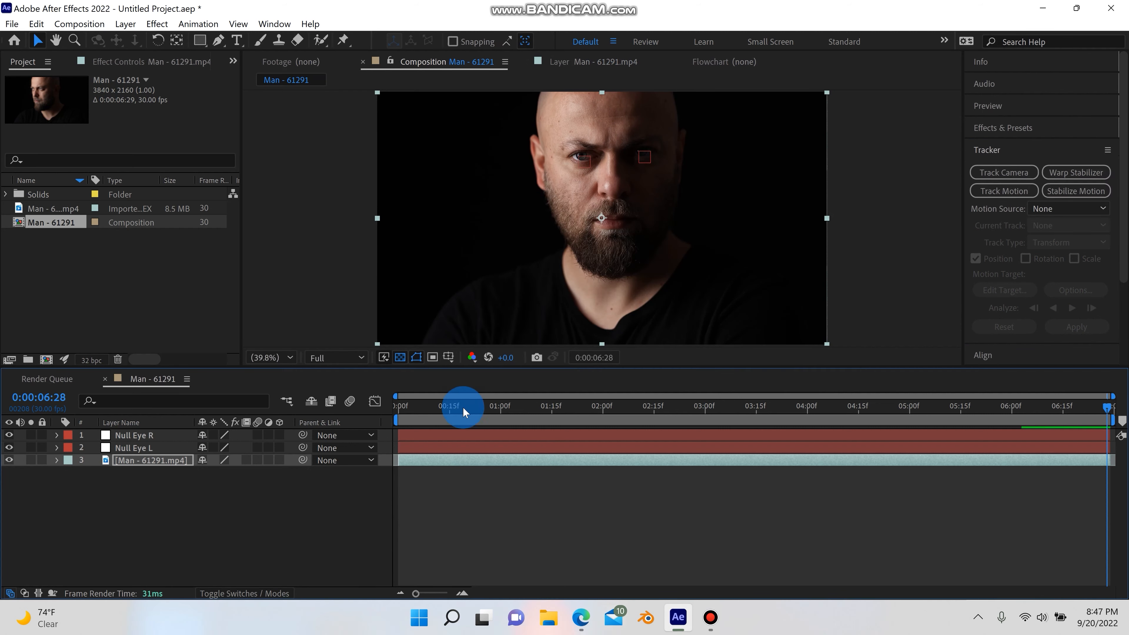
# Create a new composition-sized solid layer named Eye VFX L at the start of the timeline
pyautogui.moveTo(1031, 411); pyautogui.dragTo(339, 449)
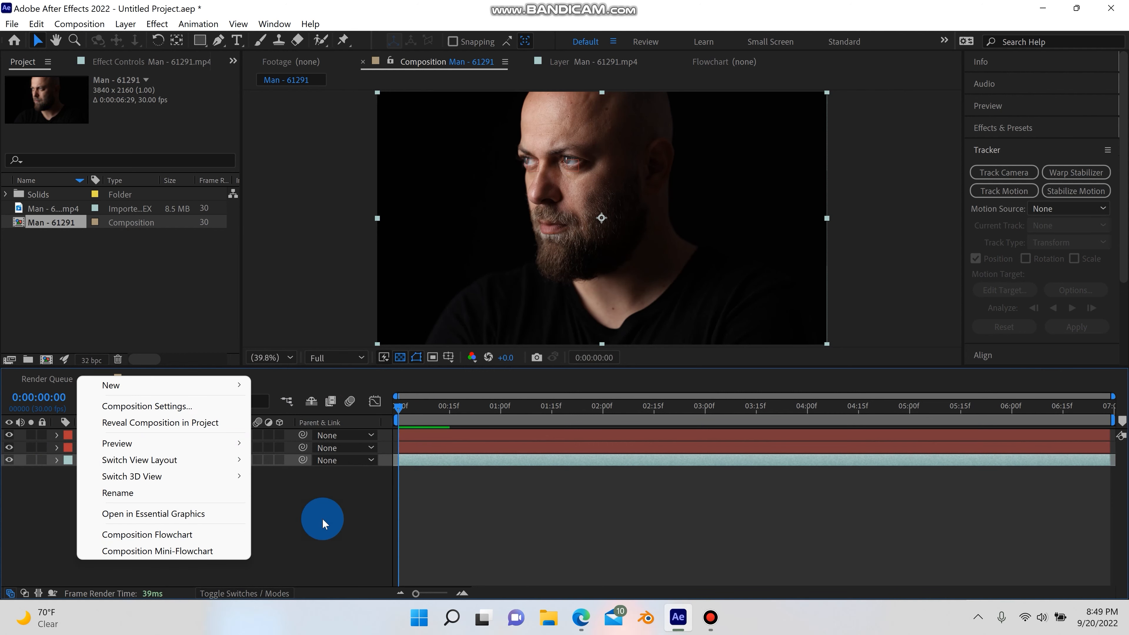
pyautogui.click(323, 524)
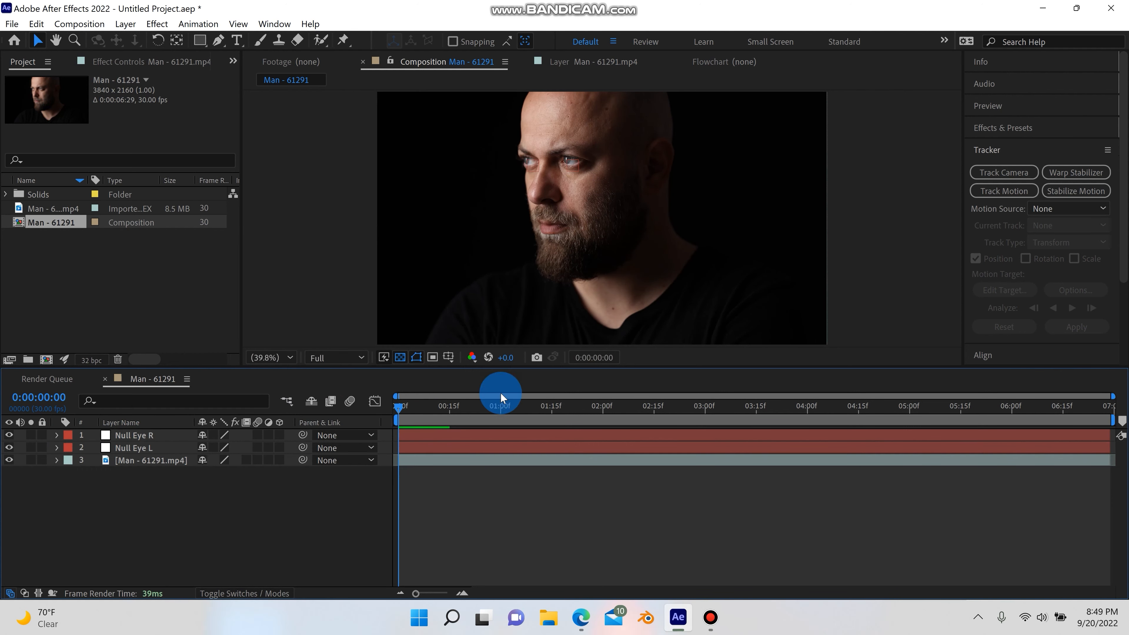
pyautogui.click(133, 24)
pyautogui.moveTo(185, 42)
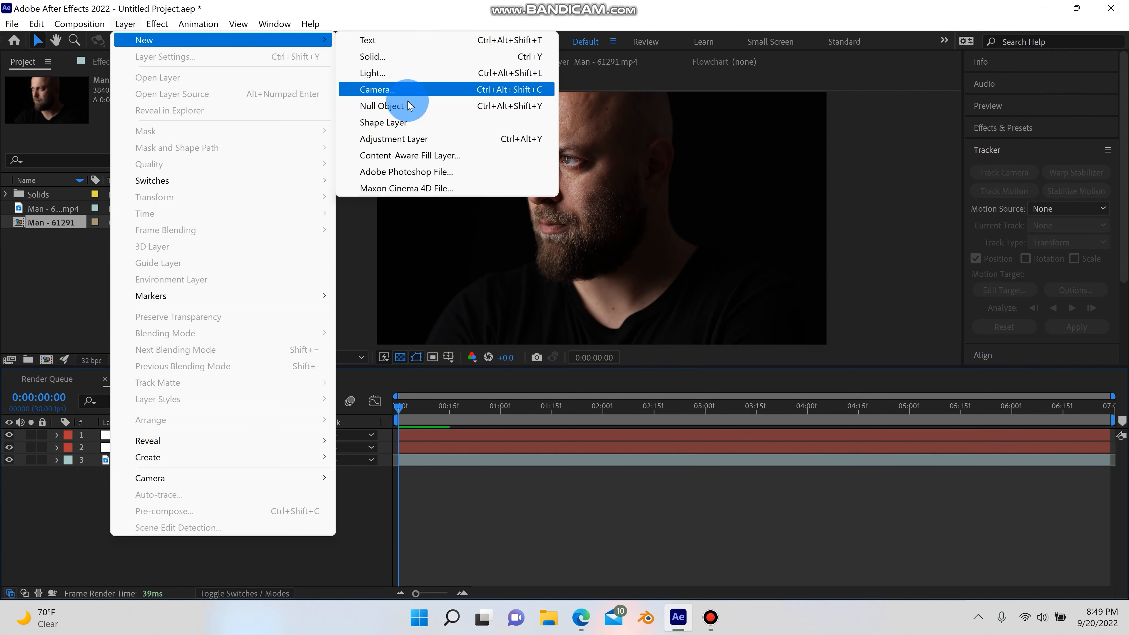
pyautogui.click(404, 56)
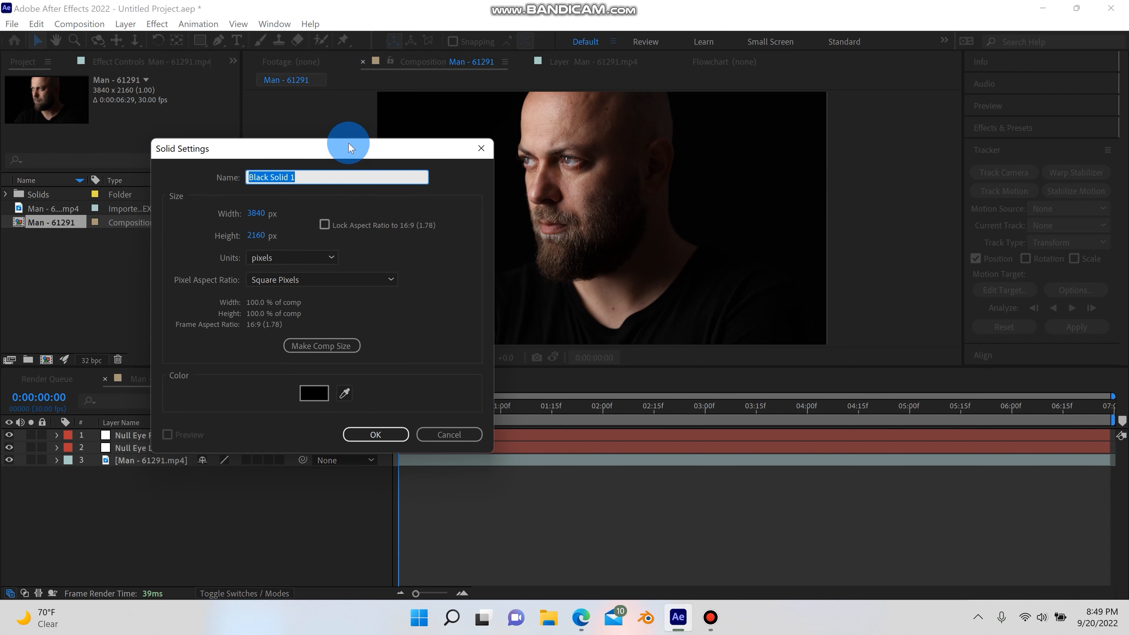
pyautogui.write('Eye VF')
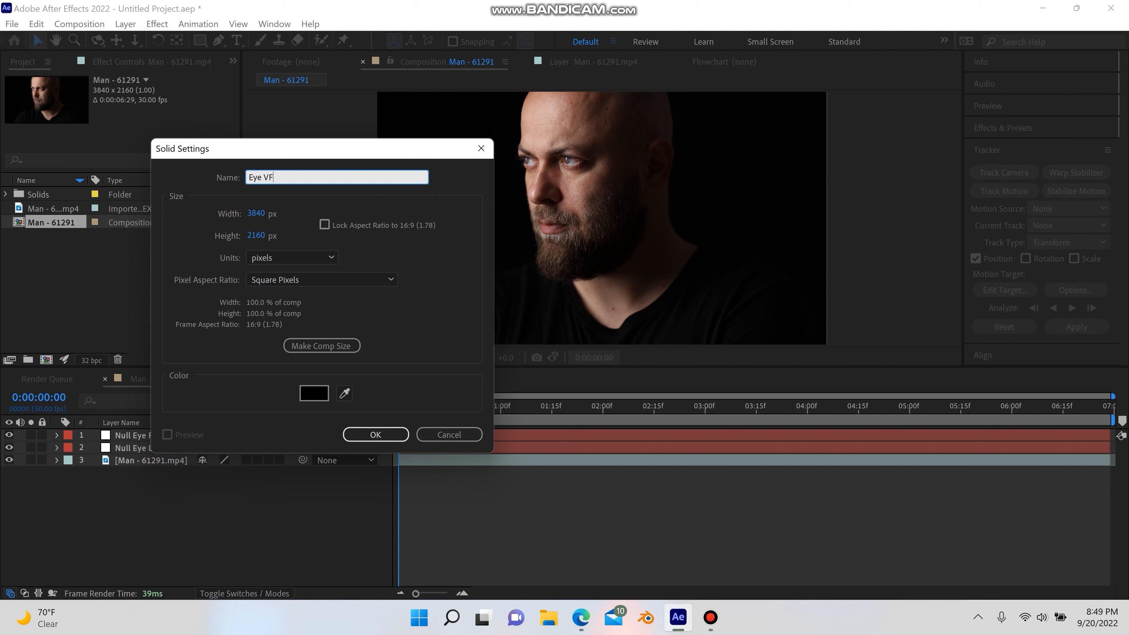
pyautogui.write('X L')
pyautogui.press('Return')
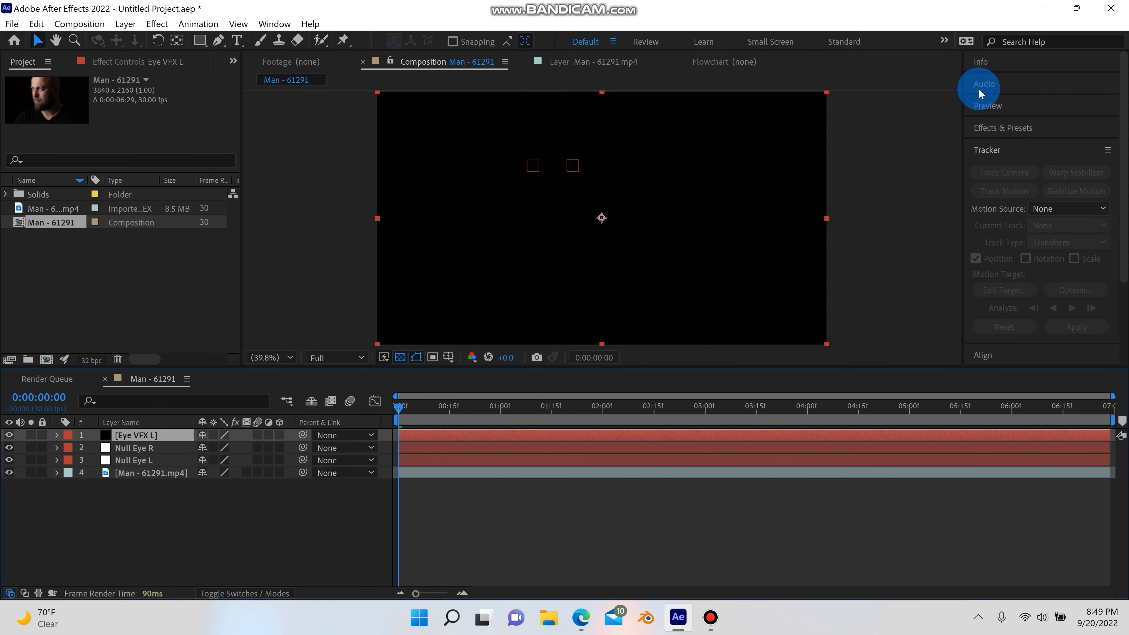
# Search the effects for saber and apply the Saber effect to the Eye VFX L layer
pyautogui.click(998, 127)
pyautogui.click(1009, 143)
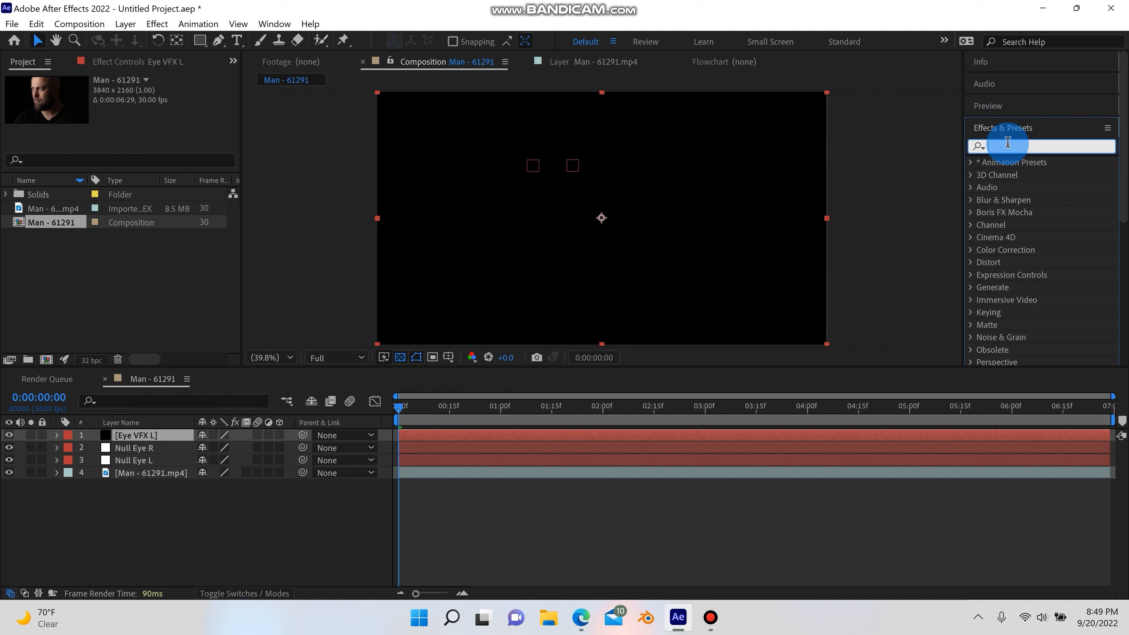
pyautogui.write('saber')
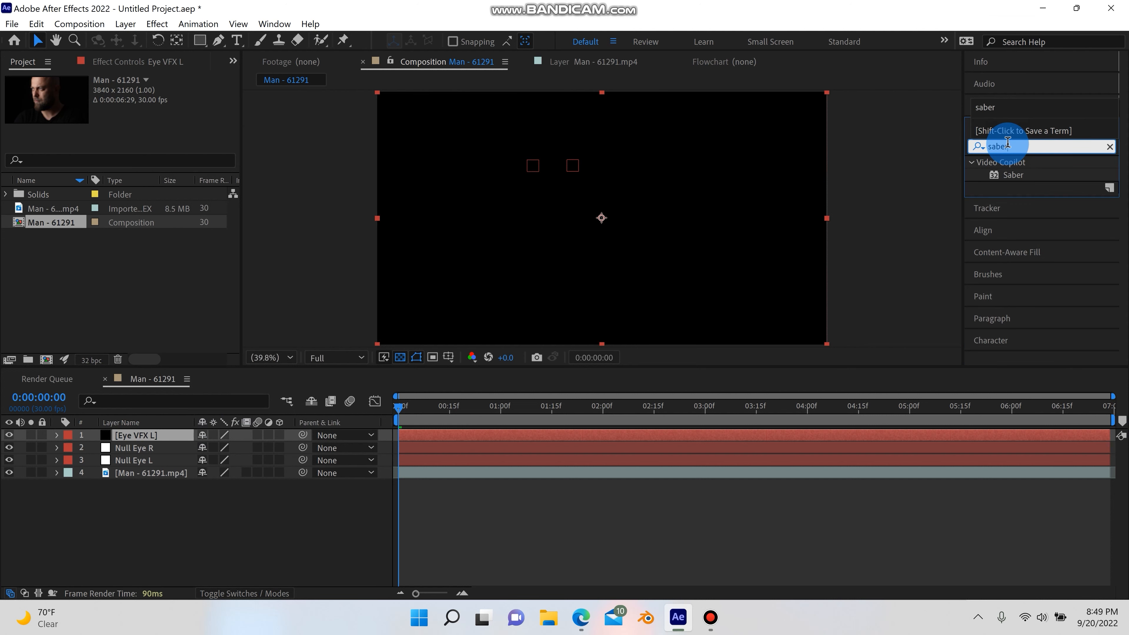
pyautogui.moveTo(1030, 174); pyautogui.dragTo(137, 434)
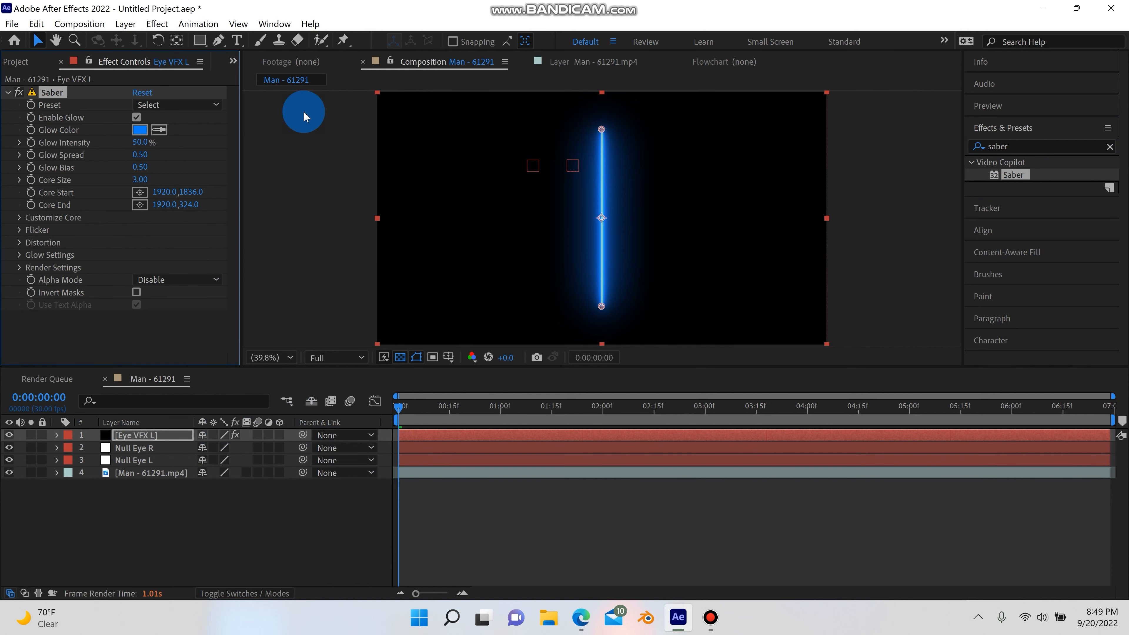
# Set the Saber Render Settings' Composite Settings to Transparent
pyautogui.click(19, 269)
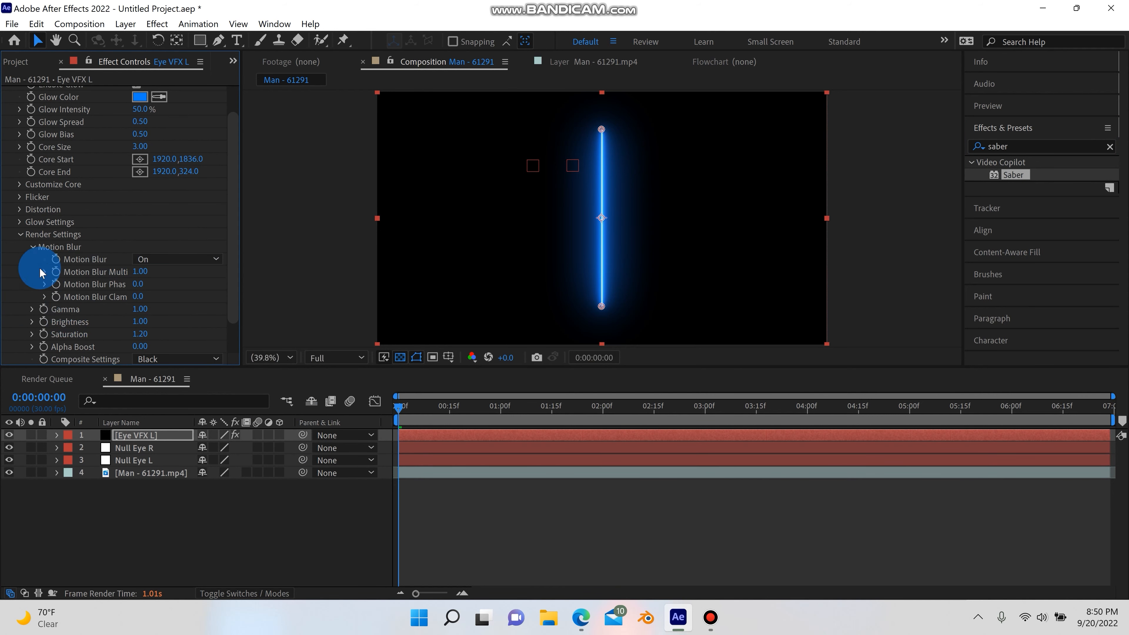
pyautogui.scroll(-2, 53, 289)
pyautogui.click(154, 322)
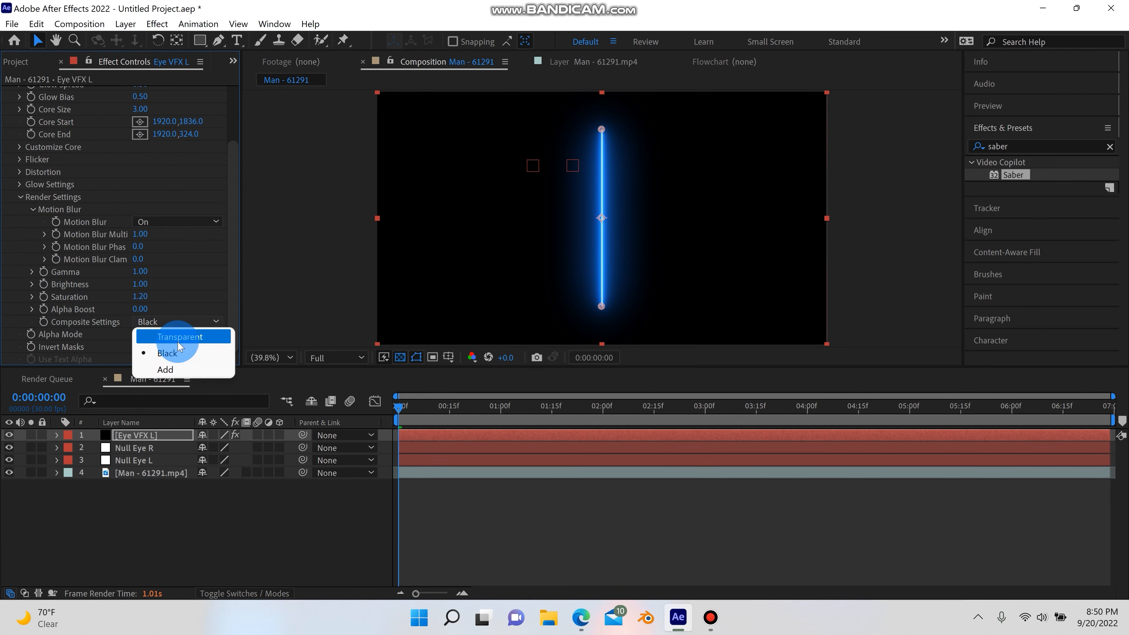
pyautogui.click(178, 338)
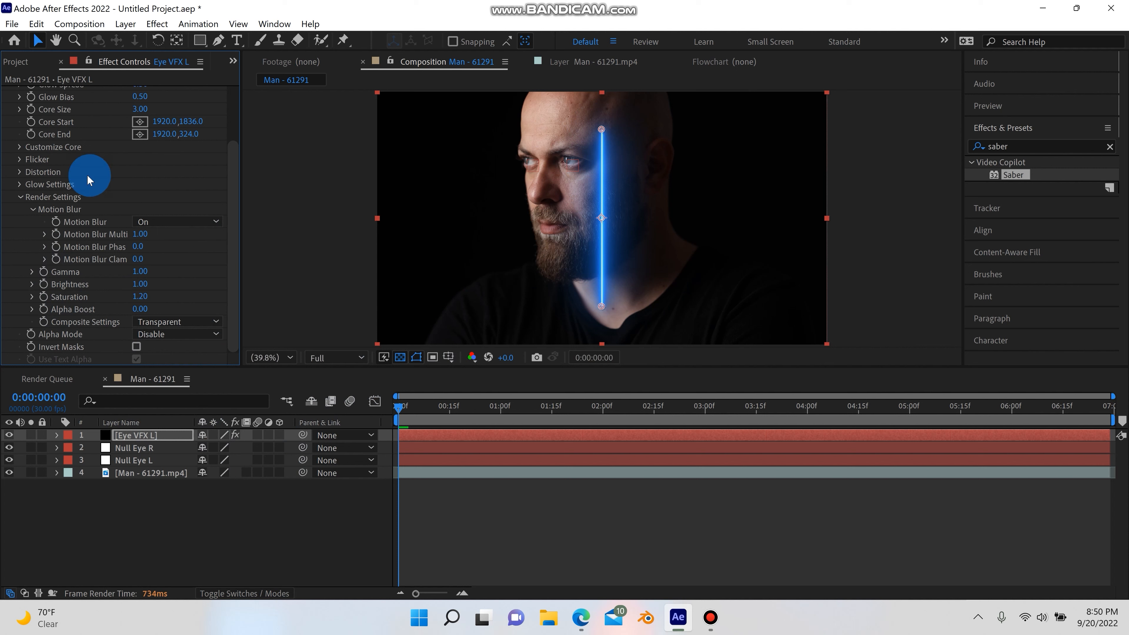
# Set the Saber Customize Core's Core Type to Layer Masks
pyautogui.scroll(3, 134, 213)
pyautogui.scroll(-3, 85, 239)
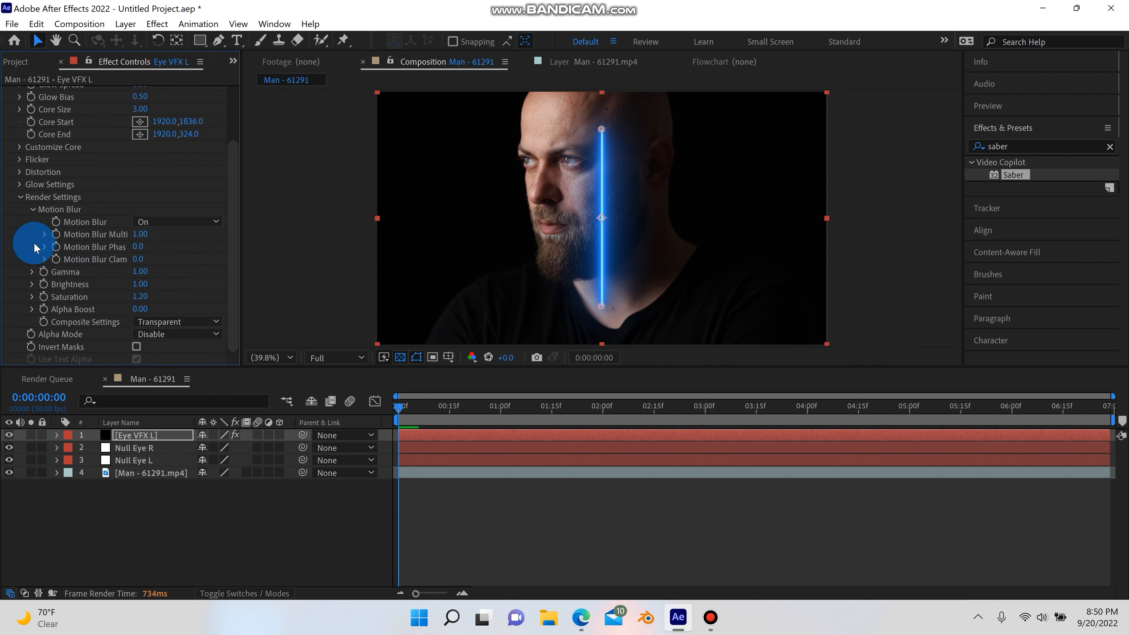
pyautogui.scroll(3, 25, 245)
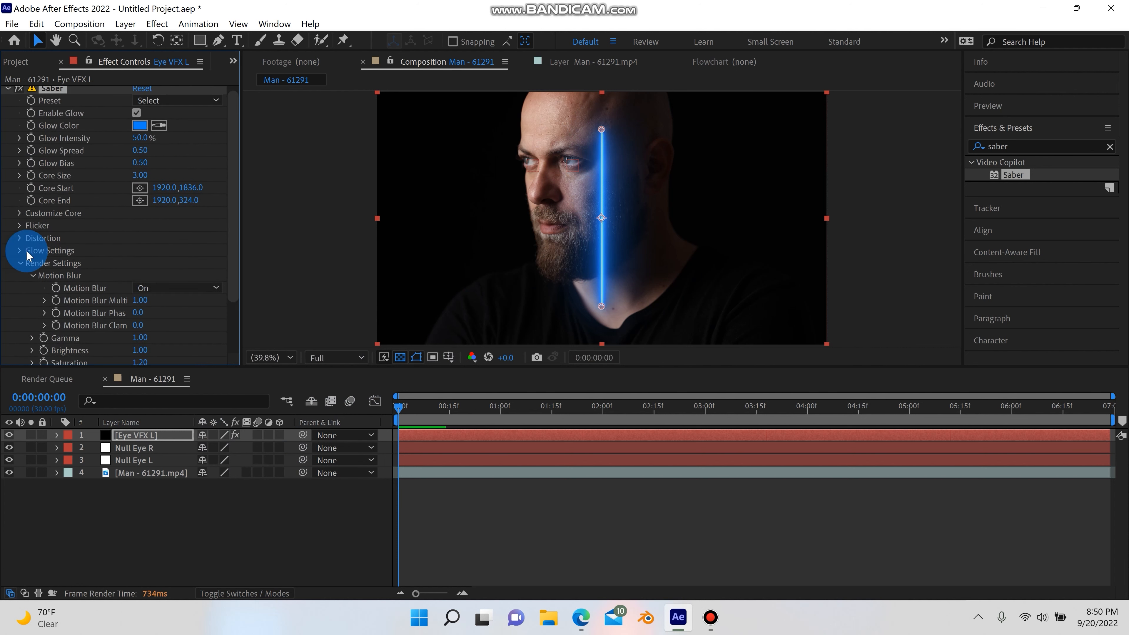
pyautogui.click(20, 214)
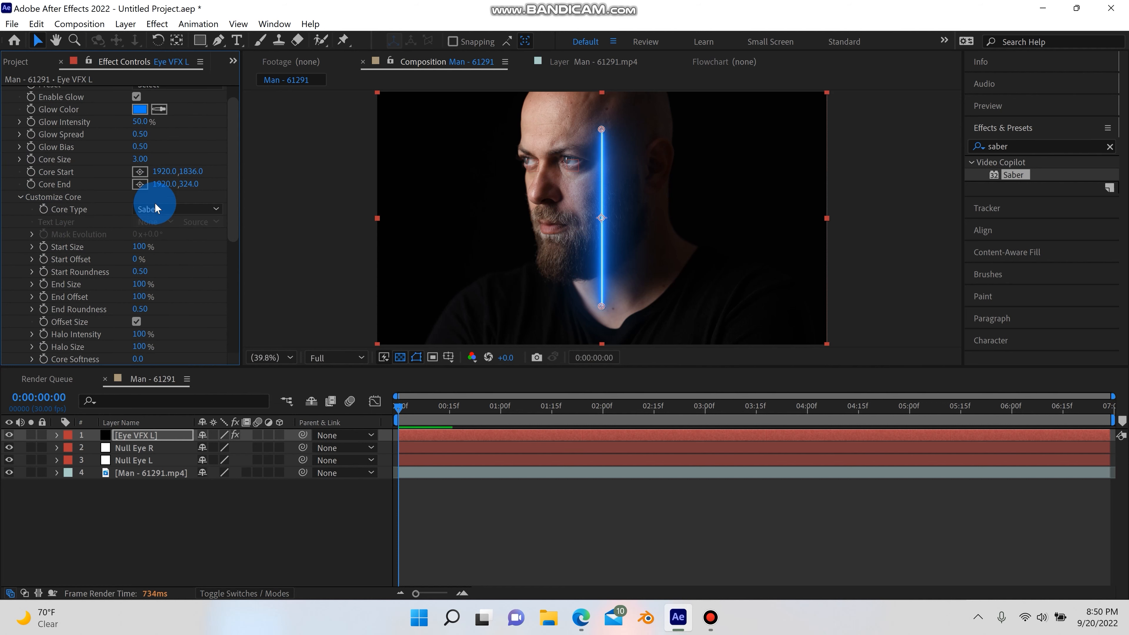
pyautogui.click(163, 210)
pyautogui.click(182, 244)
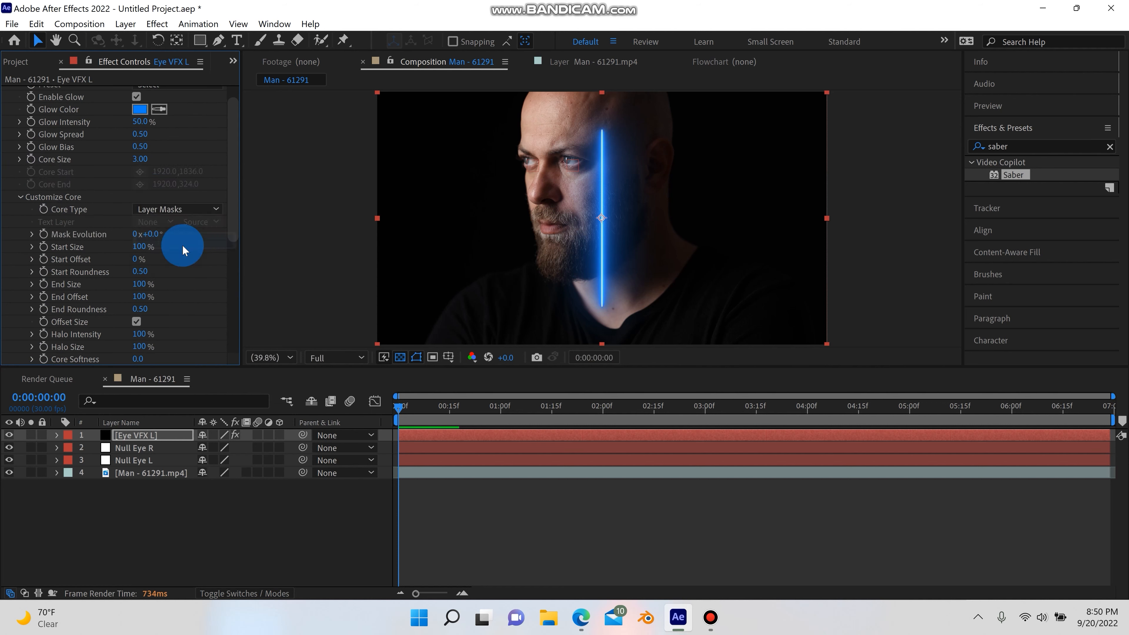
# With the Pen tool, draw a small three-point mask over the man's left eye on the Eye VFX L layer
pyautogui.click(218, 40)
pyautogui.press('/')
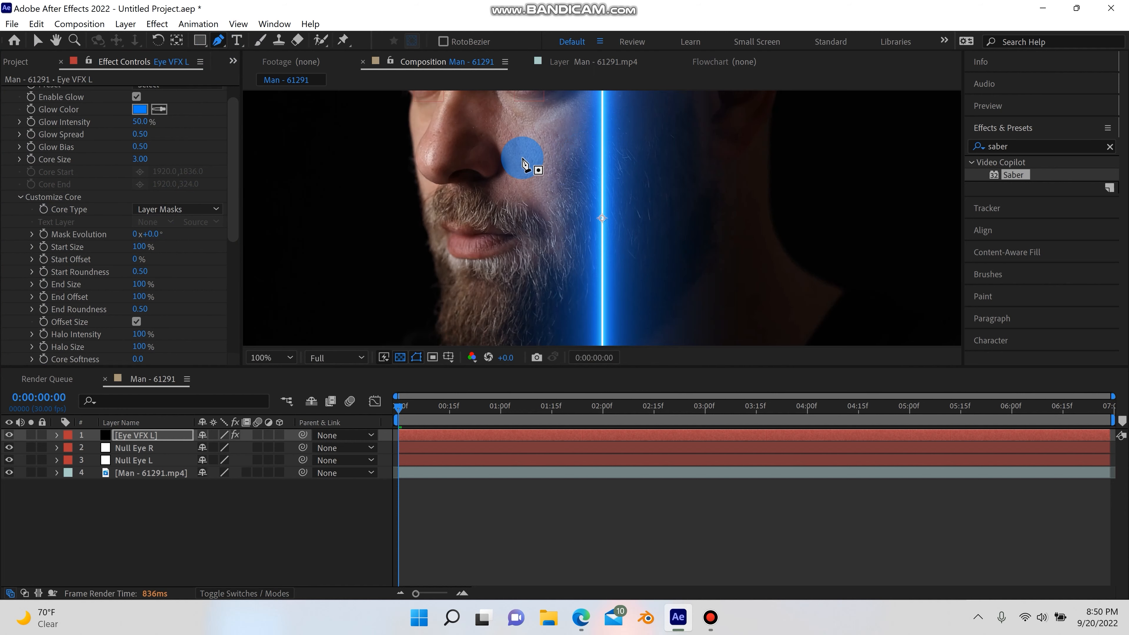
pyautogui.scroll(1, 523, 159)
pyautogui.moveTo(528, 167); pyautogui.dragTo(643, 230)
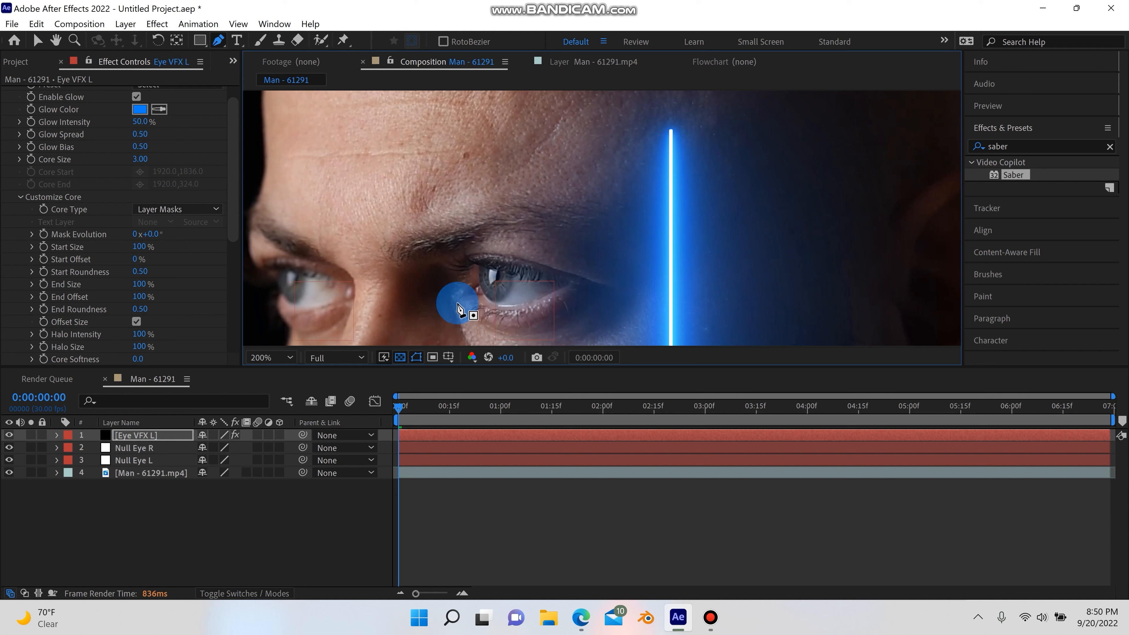
pyautogui.click(487, 292)
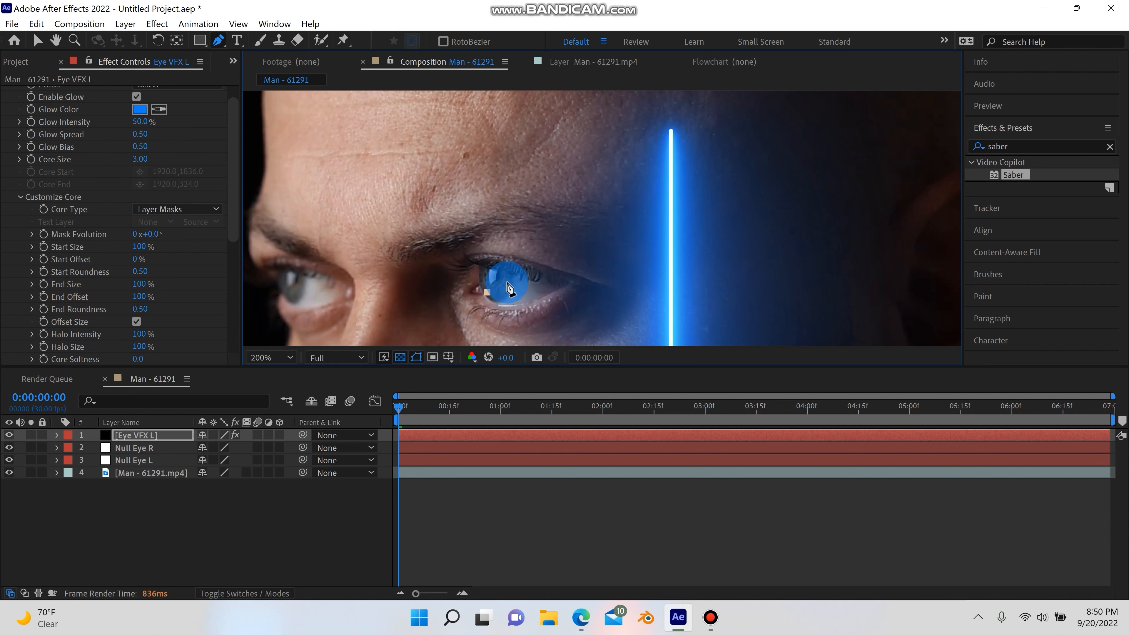
pyautogui.click(496, 272)
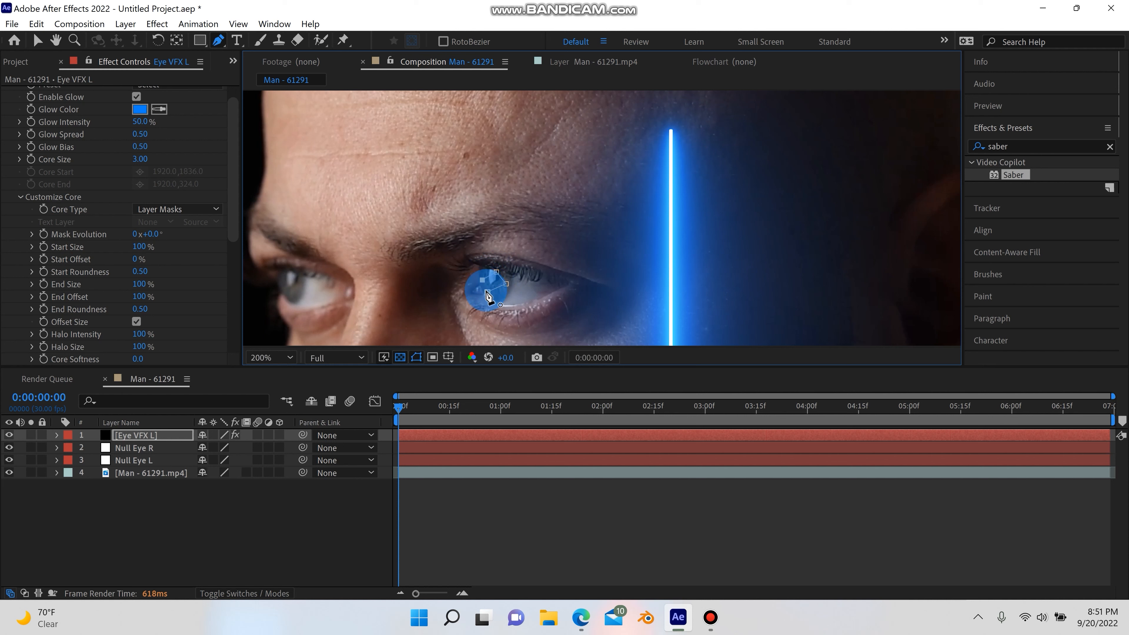
pyautogui.click(488, 292)
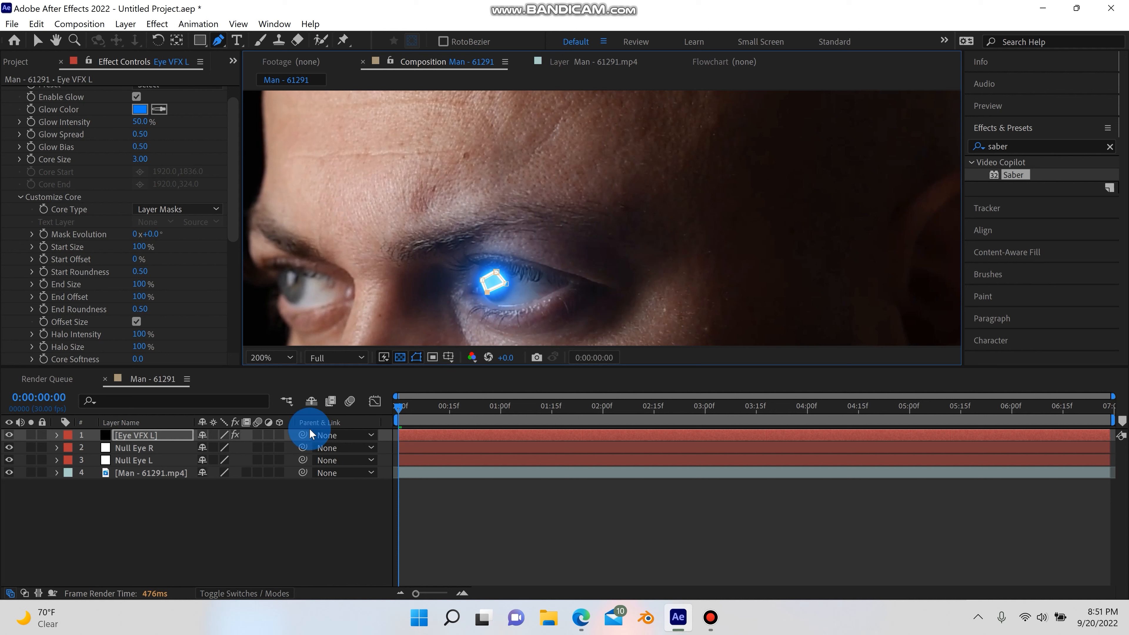
# Parent the Eye VFX L layer to the Null Eye L layer
pyautogui.moveTo(304, 434); pyautogui.dragTo(169, 459)
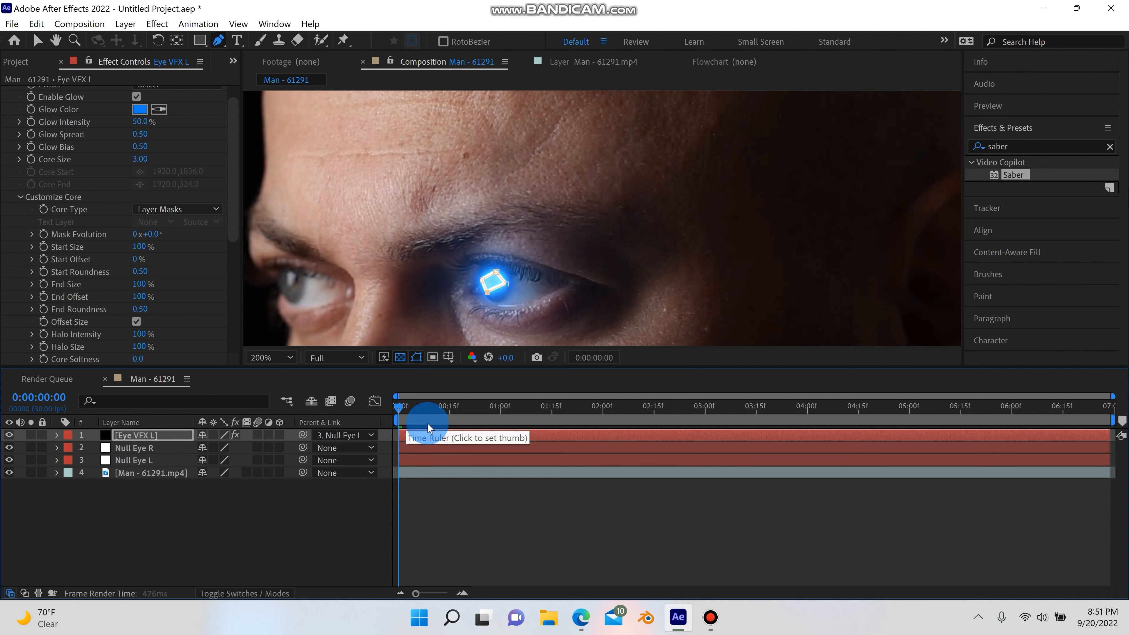
pyautogui.click(277, 356)
pyautogui.click(296, 112)
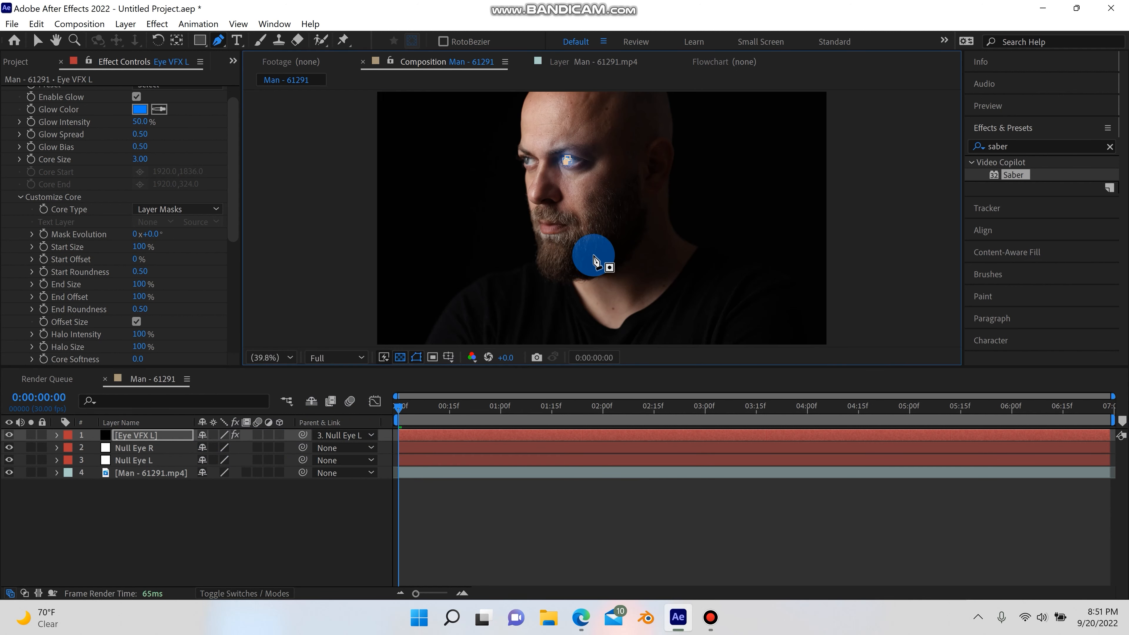
# Set the composition preview resolution to Quarter and play back the composition
pyautogui.click(336, 357)
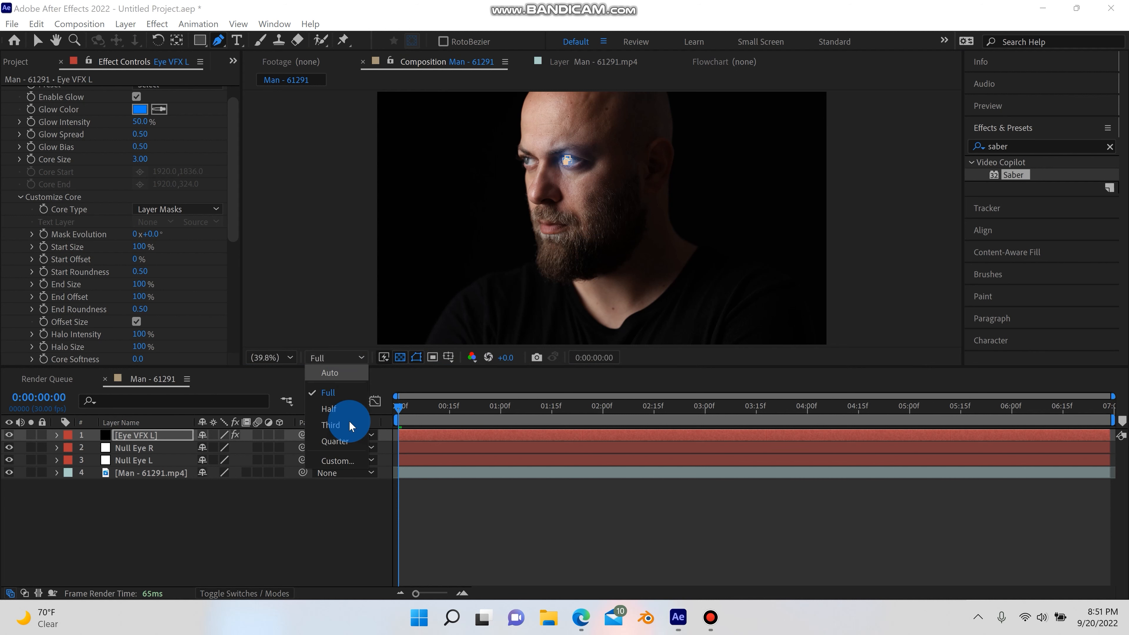
pyautogui.click(342, 440)
pyautogui.press('space')
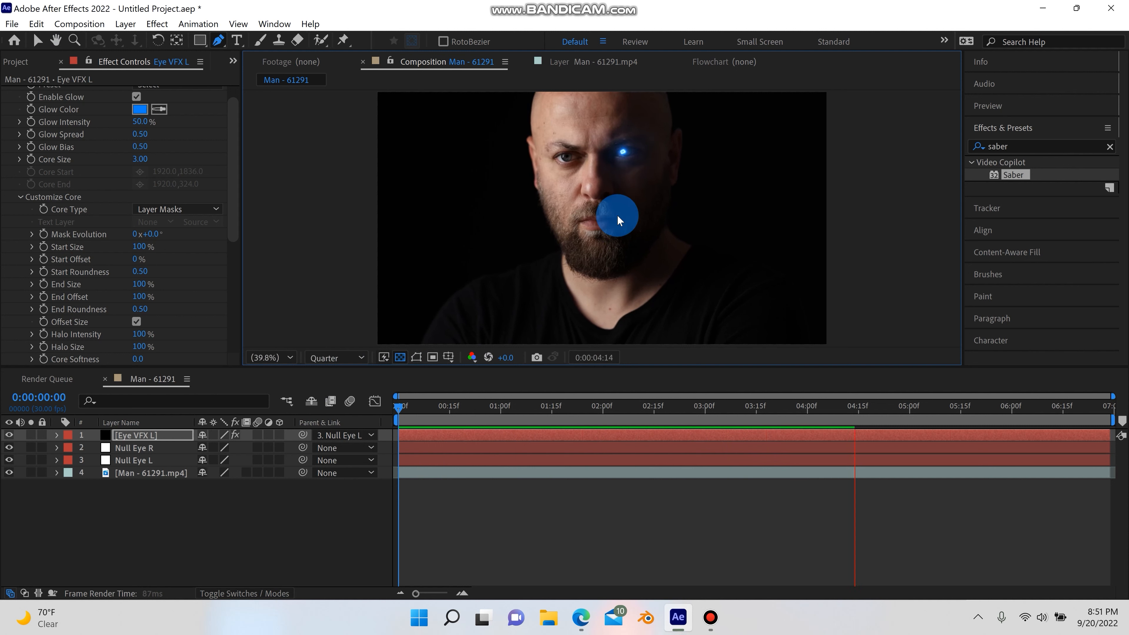
pyautogui.press('space')
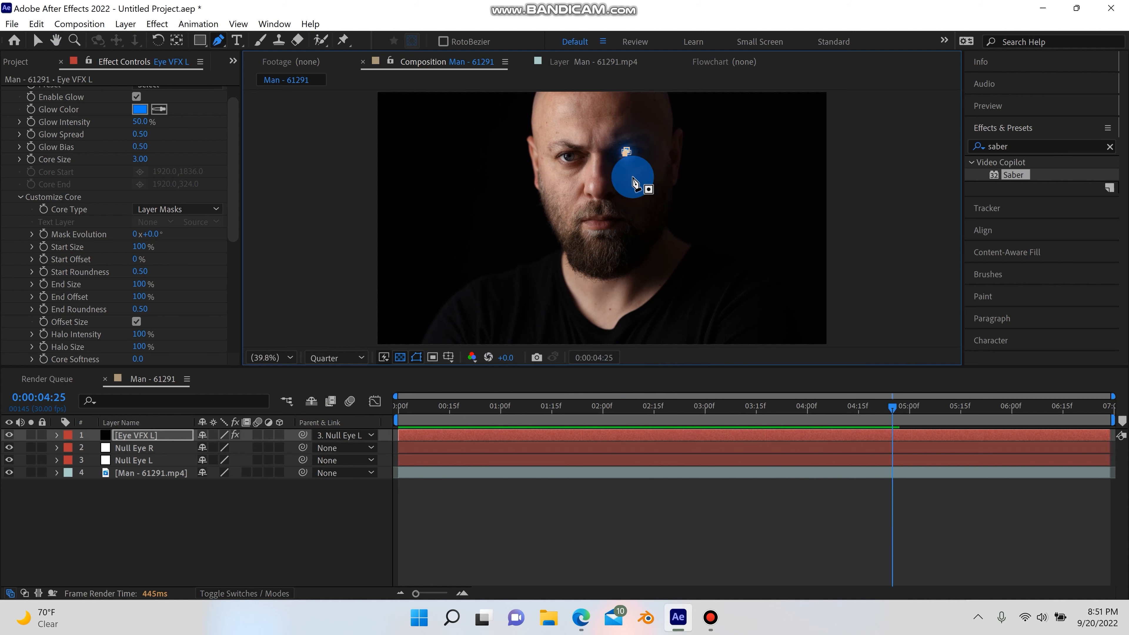
# Apply the Proton preset to the Saber effect on Eye VFX L
pyautogui.scroll(3, 632, 165)
pyautogui.press('space')
pyautogui.moveTo(609, 166); pyautogui.dragTo(725, 129)
pyautogui.click(45, 40)
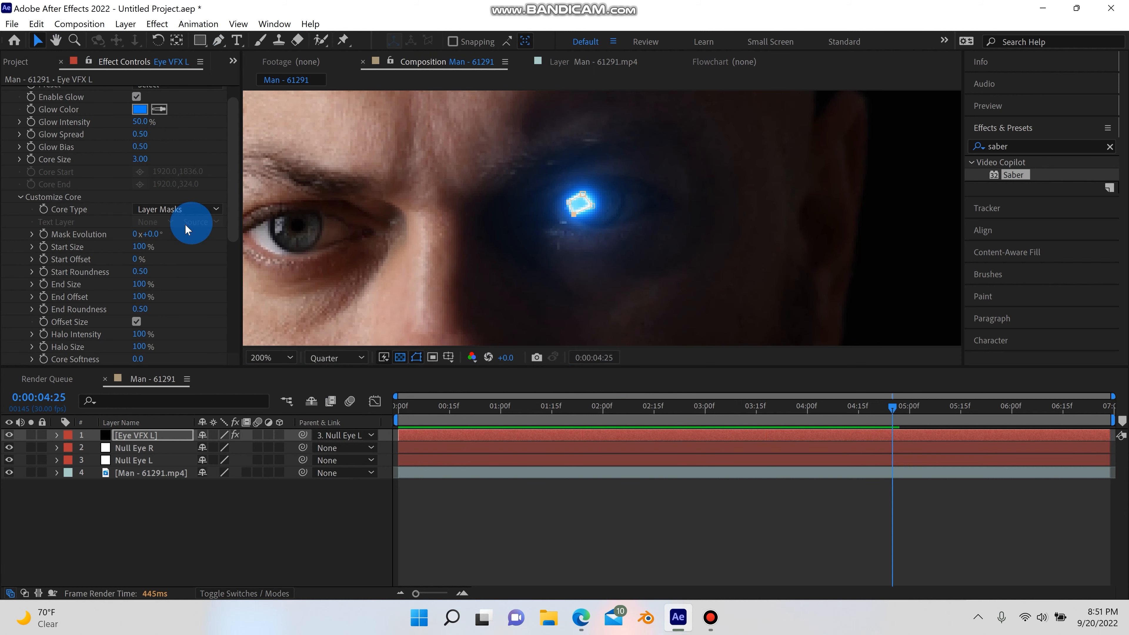
pyautogui.scroll(-3, 147, 247)
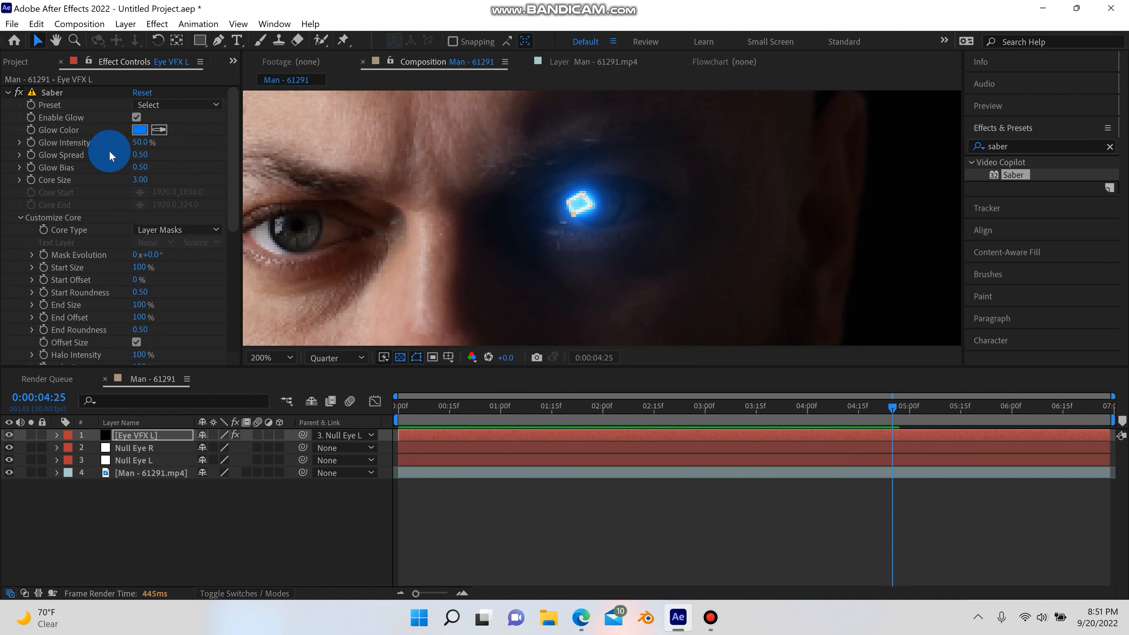
pyautogui.scroll(-5, 80, 256)
pyautogui.scroll(9, 56, 255)
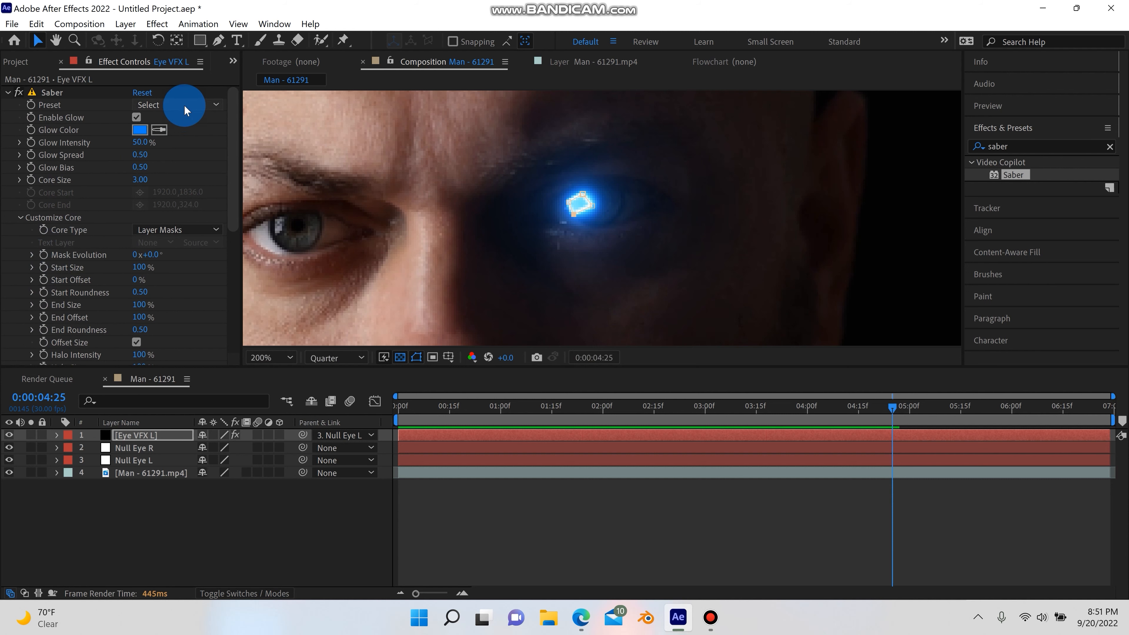
pyautogui.click(178, 105)
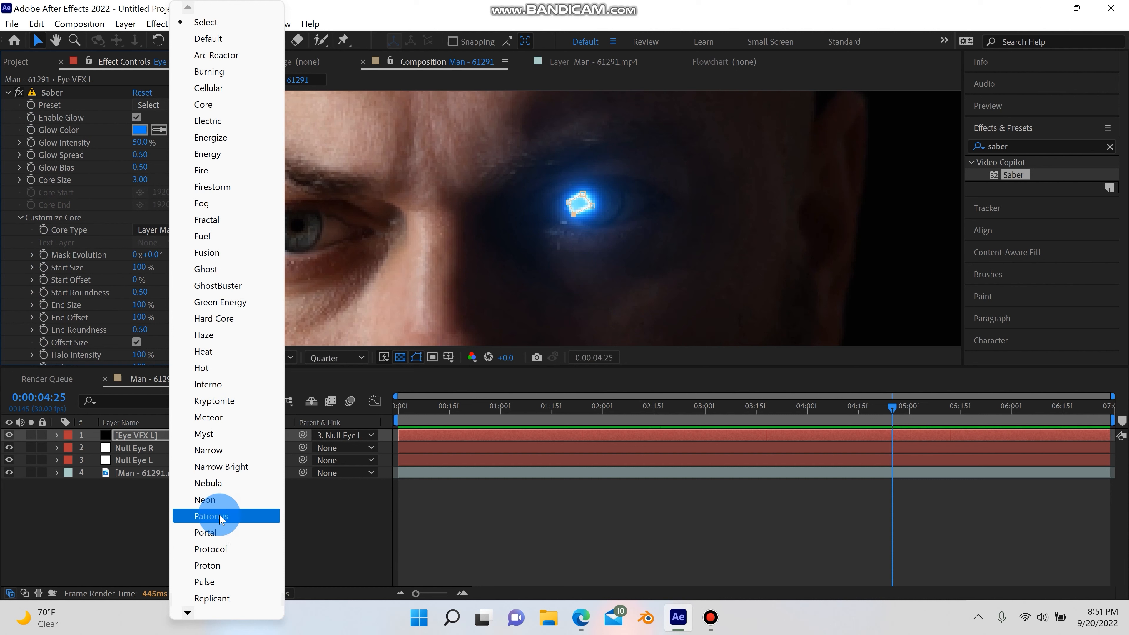
pyautogui.click(218, 566)
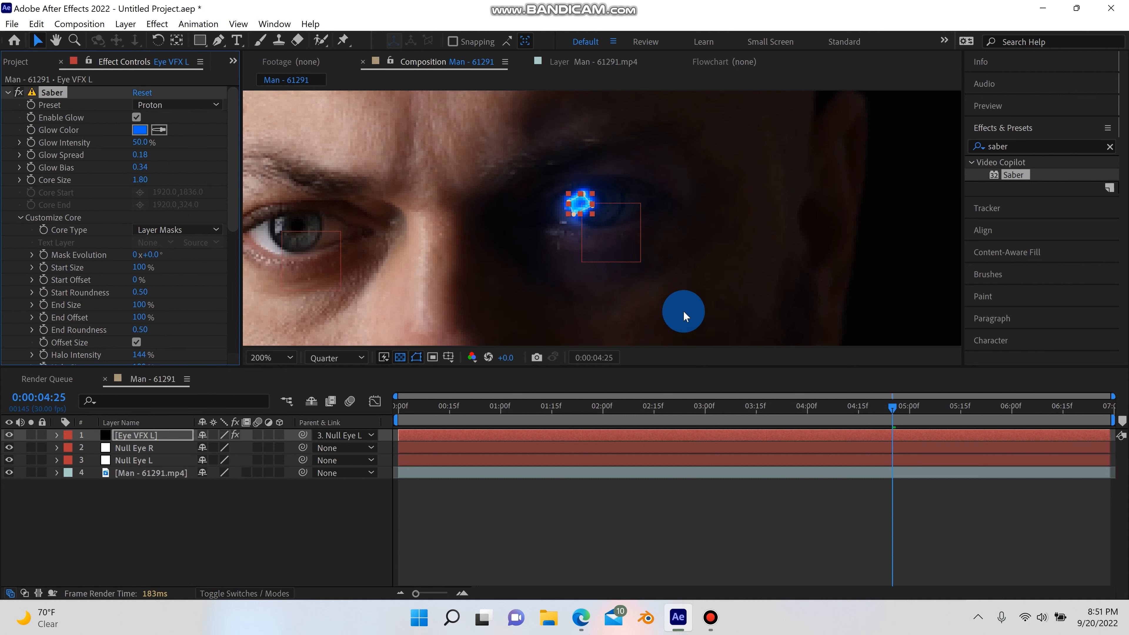
# Reselect Eye VFX L and preview the eye glow from the start of the timeline
pyautogui.click(603, 269)
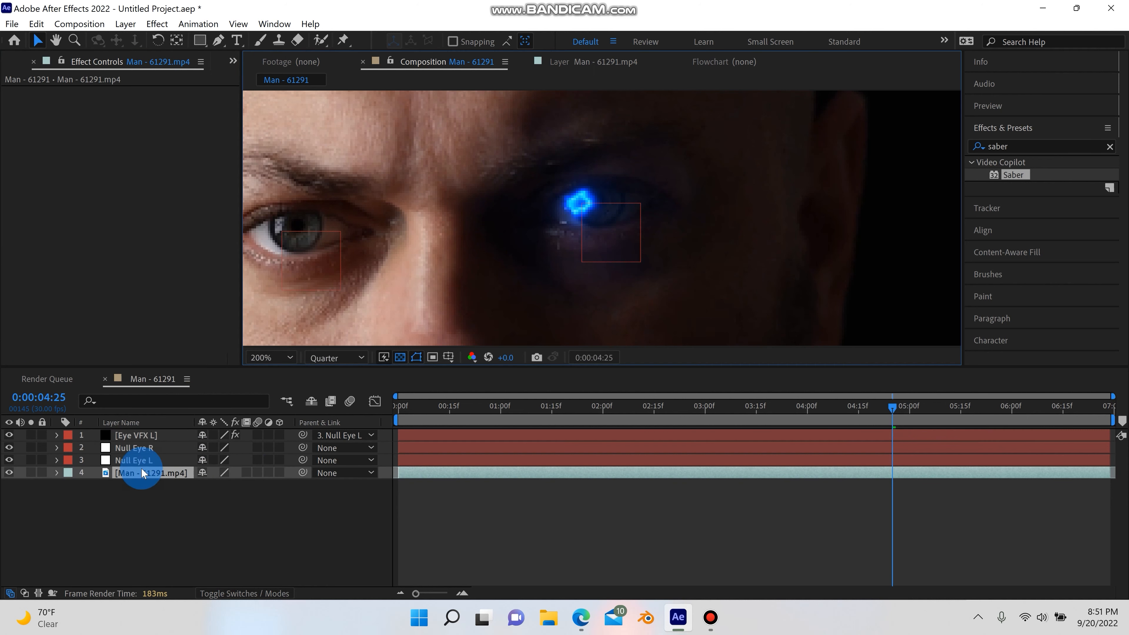
pyautogui.click(142, 435)
pyautogui.click(401, 391)
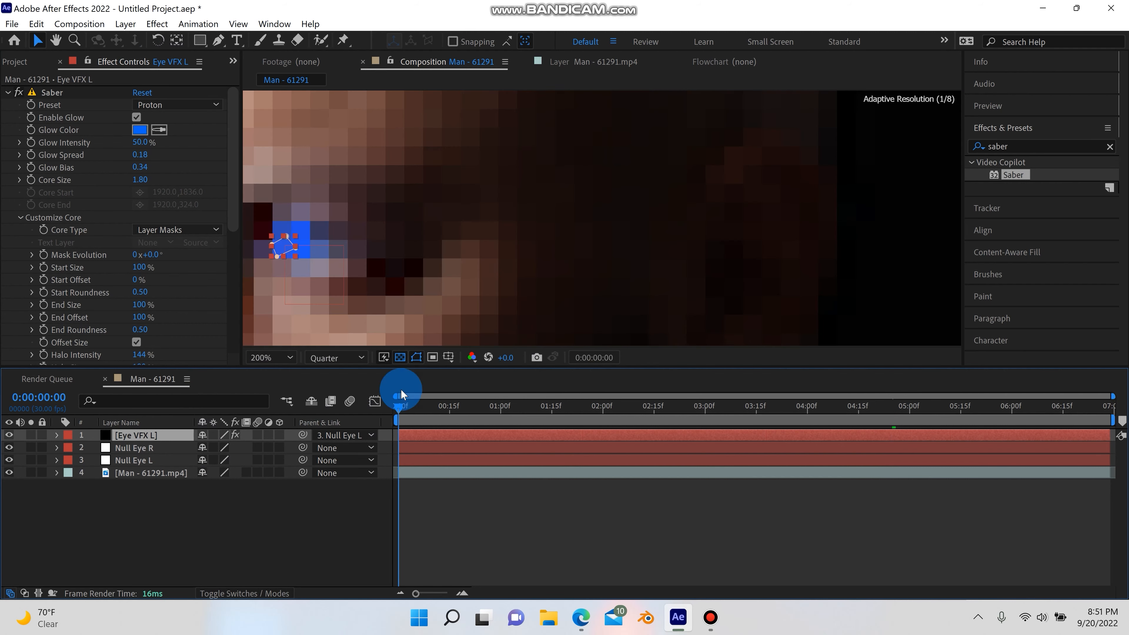
pyautogui.click(289, 358)
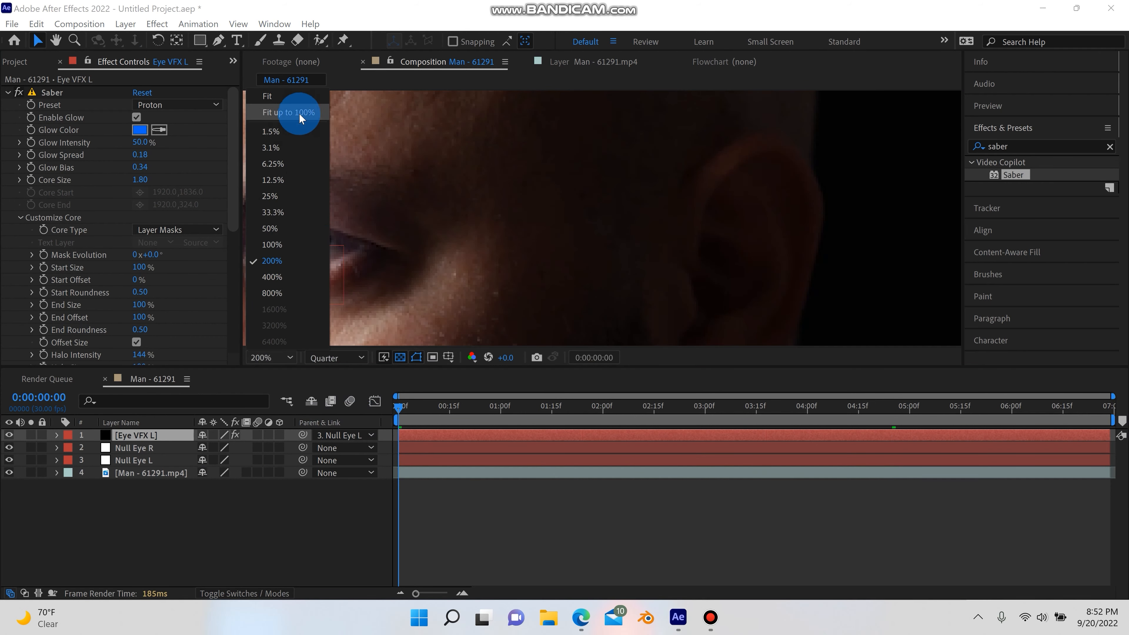
pyautogui.click(299, 113)
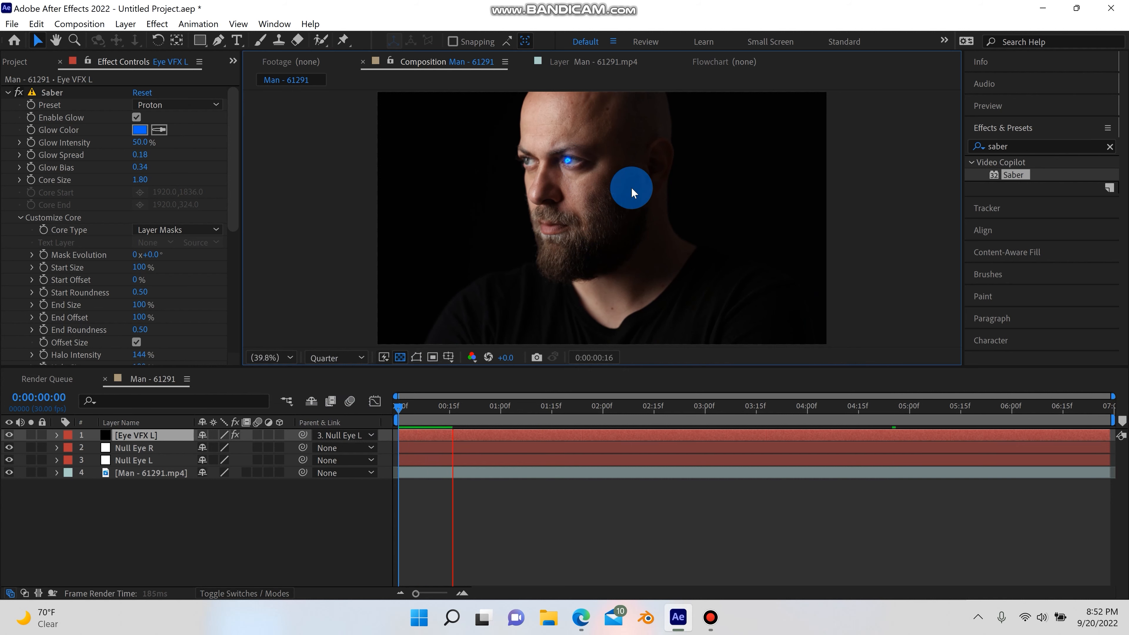
pyautogui.scroll(2, 595, 171)
pyautogui.moveTo(597, 190); pyautogui.dragTo(604, 234)
pyautogui.press('space')
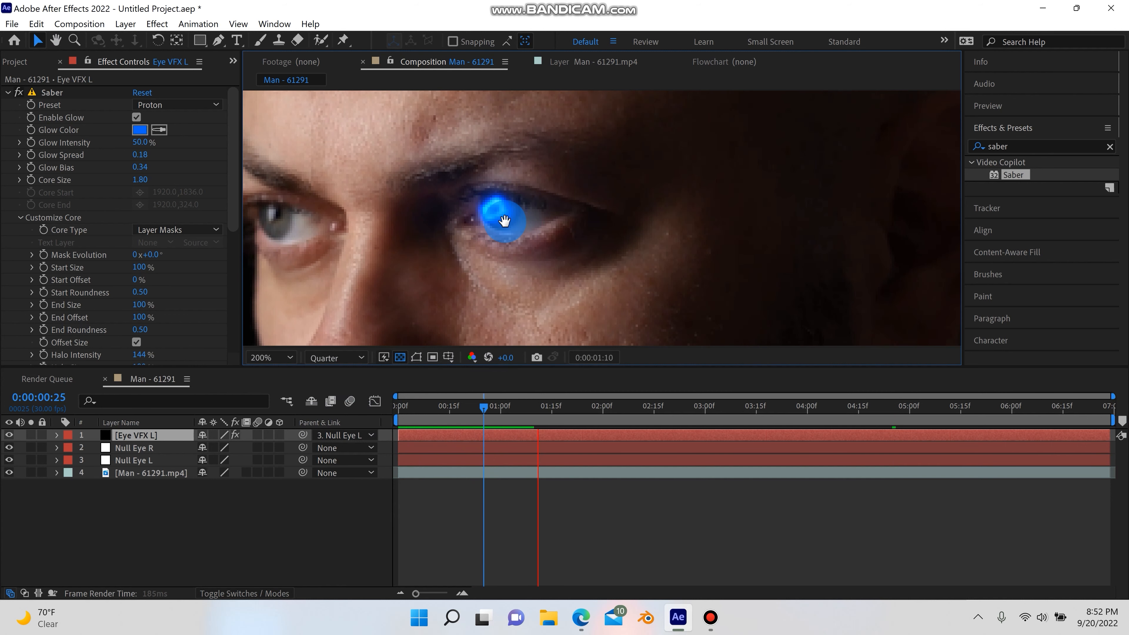
pyautogui.press('space')
# Set the Saber Glow Bias to 1.26
pyautogui.moveTo(234, 185); pyautogui.dragTo(235, 196)
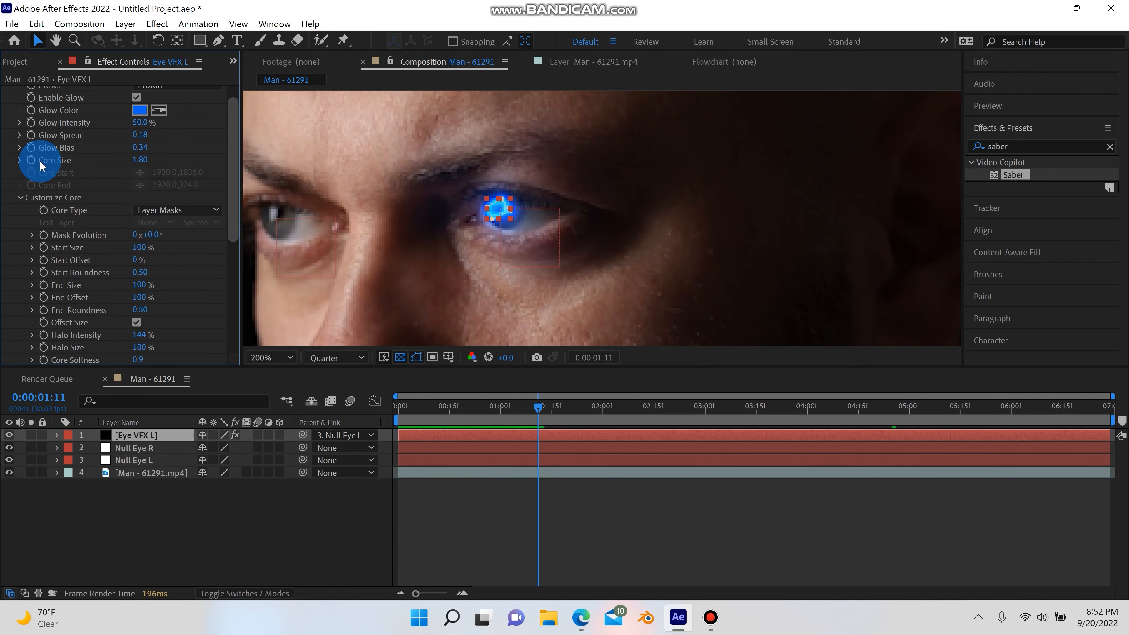
pyautogui.click(20, 147)
pyautogui.moveTo(140, 147); pyautogui.dragTo(459, 273)
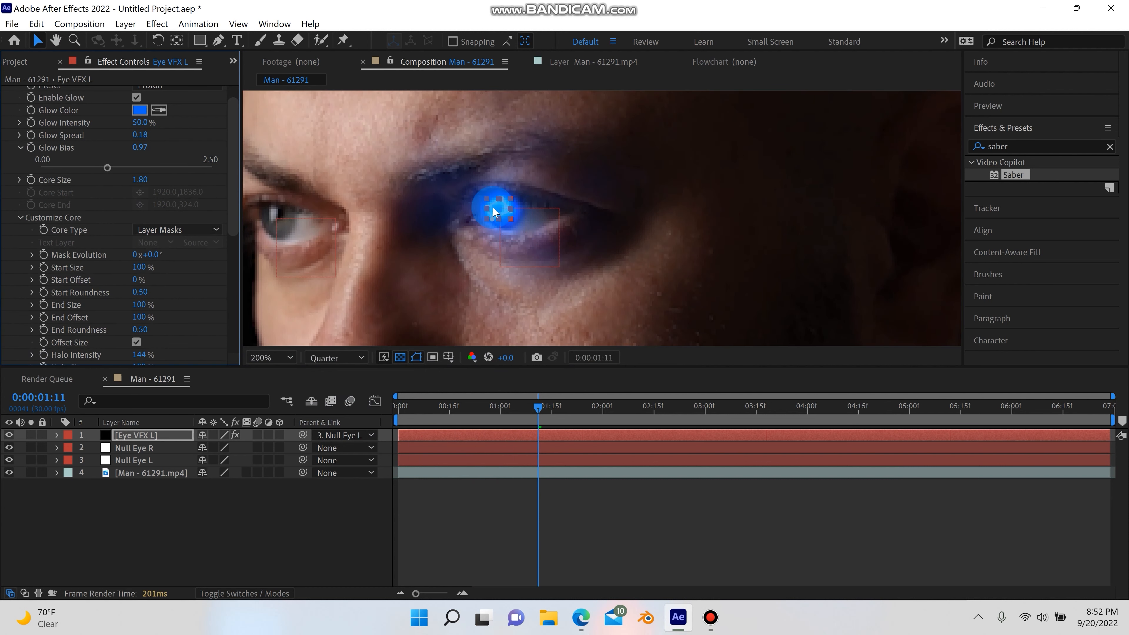
pyautogui.click(140, 149)
pyautogui.moveTo(141, 149); pyautogui.dragTo(155, 147)
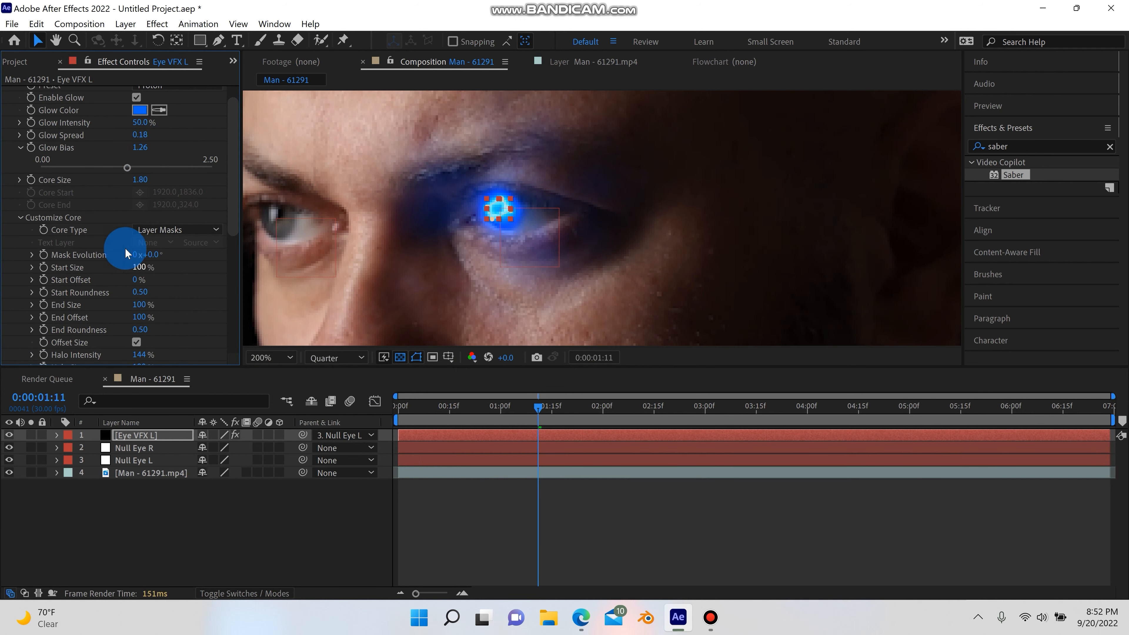
# Set the Saber Halo Intensity to 0%
pyautogui.scroll(-3, 30, 151)
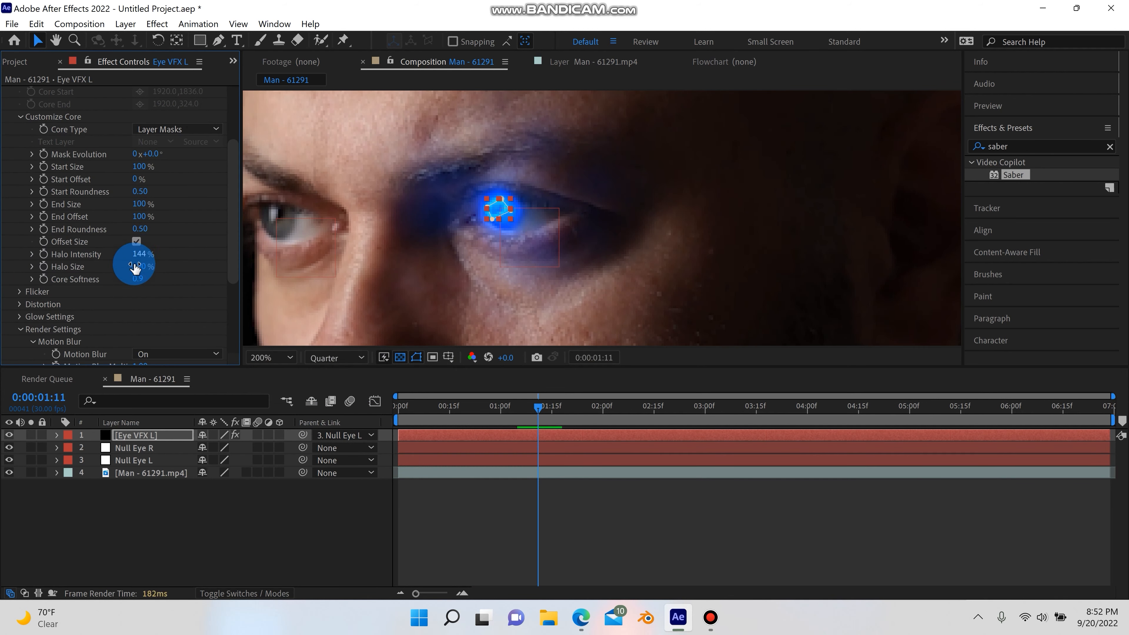
pyautogui.moveTo(147, 259); pyautogui.dragTo(579, 231)
pyautogui.moveTo(484, 223); pyautogui.dragTo(67, 257)
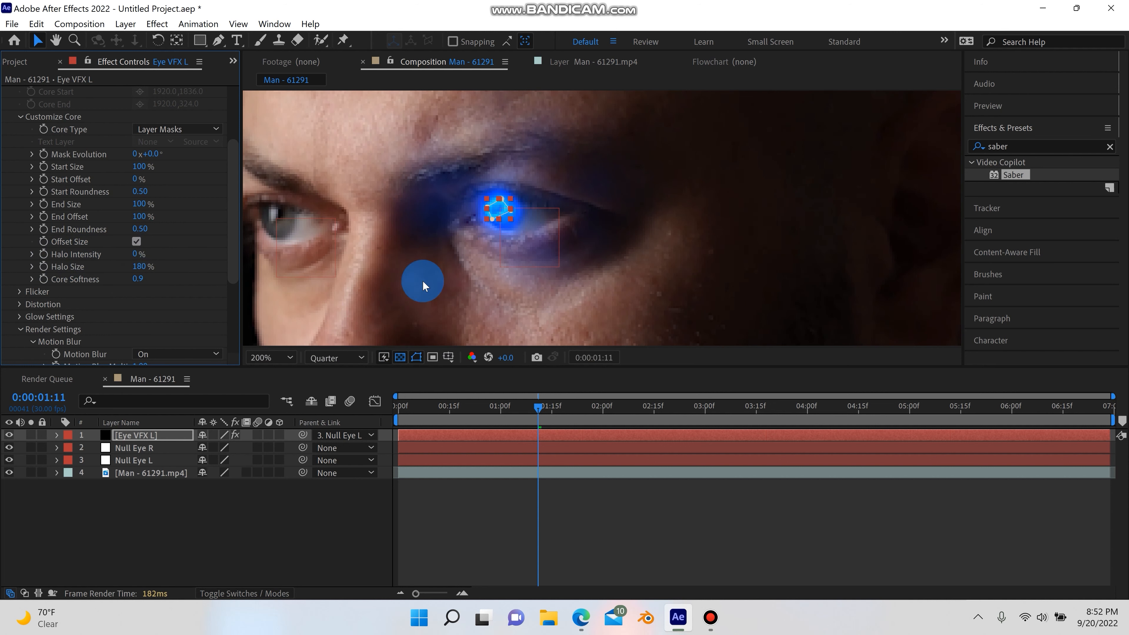
# Play back the composition fitted in the view to check the eye glow tracking
pyautogui.click(486, 297)
pyautogui.moveTo(540, 399); pyautogui.dragTo(404, 412)
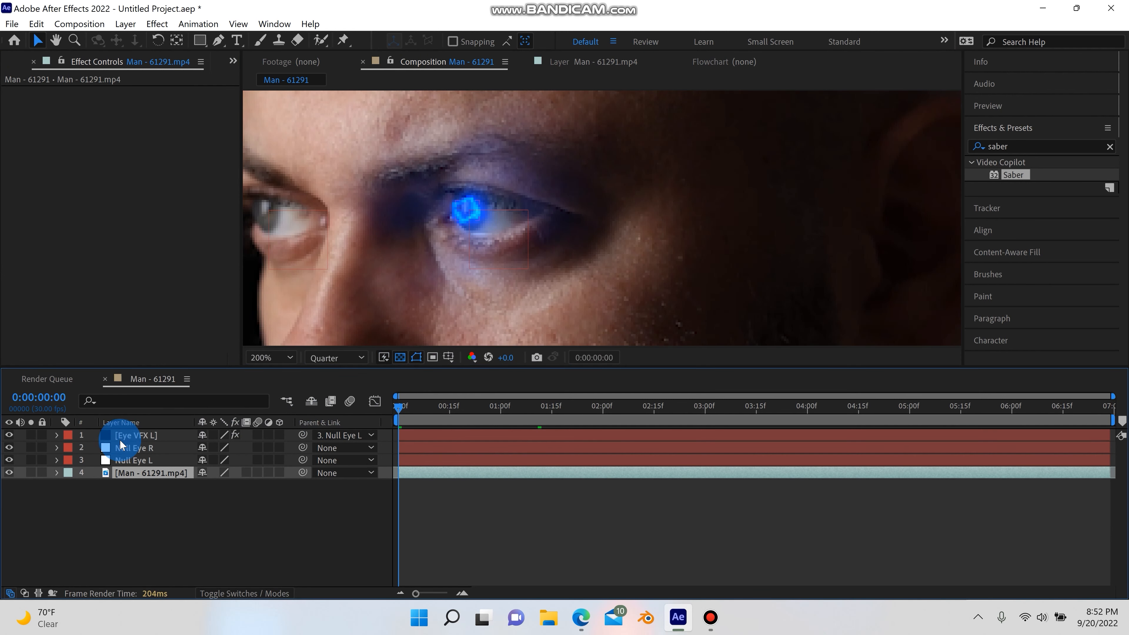
pyautogui.click(284, 358)
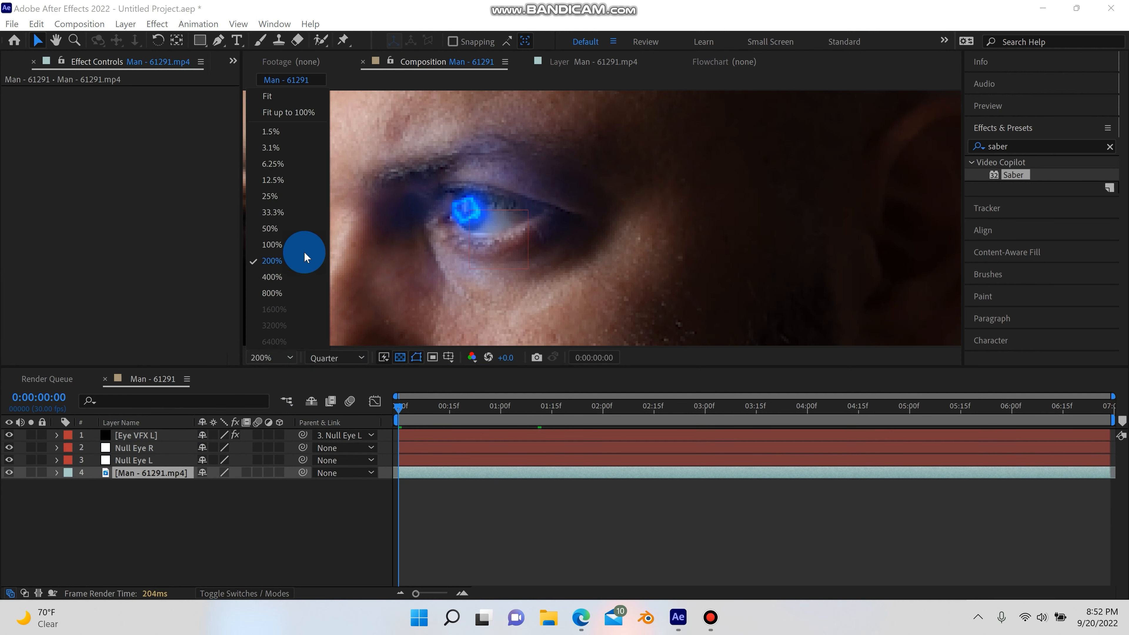
pyautogui.click(300, 108)
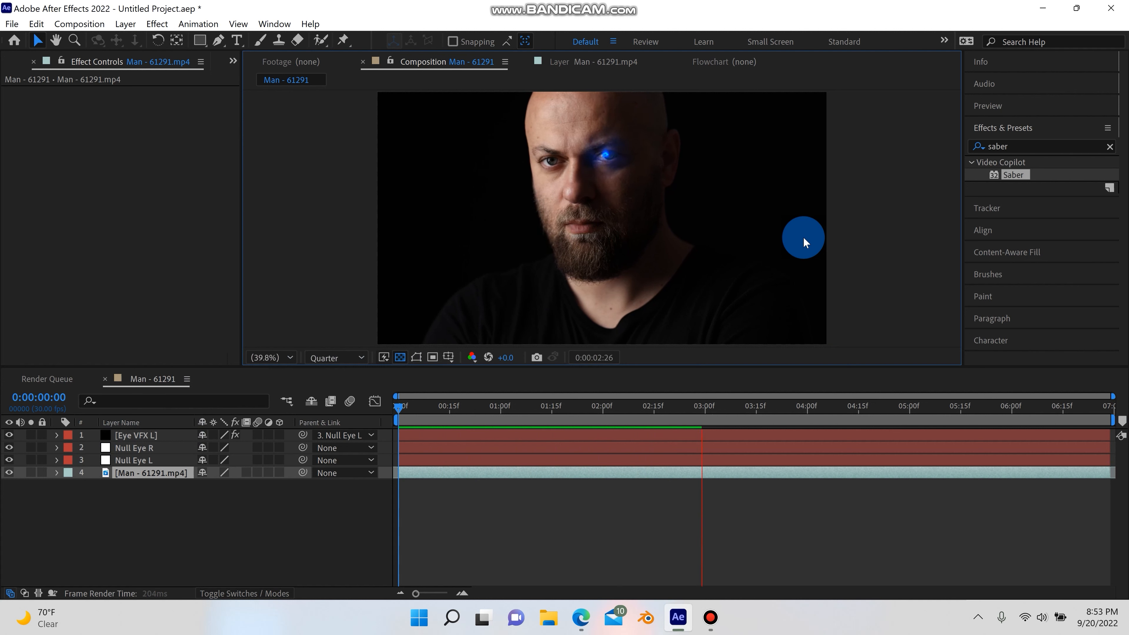
pyautogui.press('space')
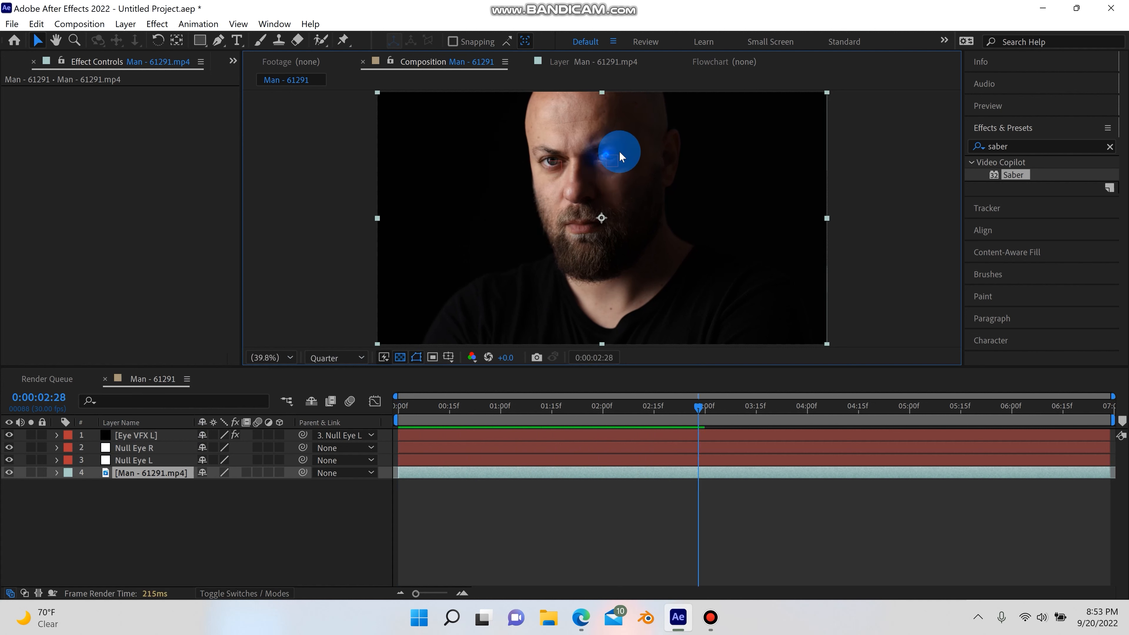
pyautogui.moveTo(699, 412); pyautogui.dragTo(652, 426)
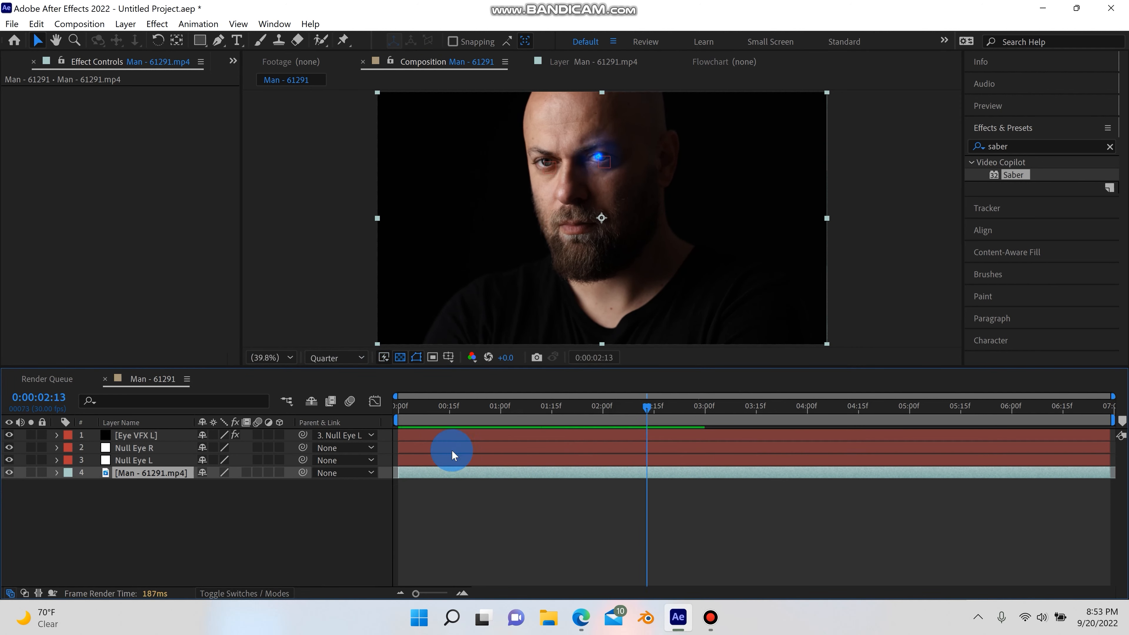
# Add a Position keyframe to the Eye VFX L layer at 0:00:02:13
pyautogui.click(56, 436)
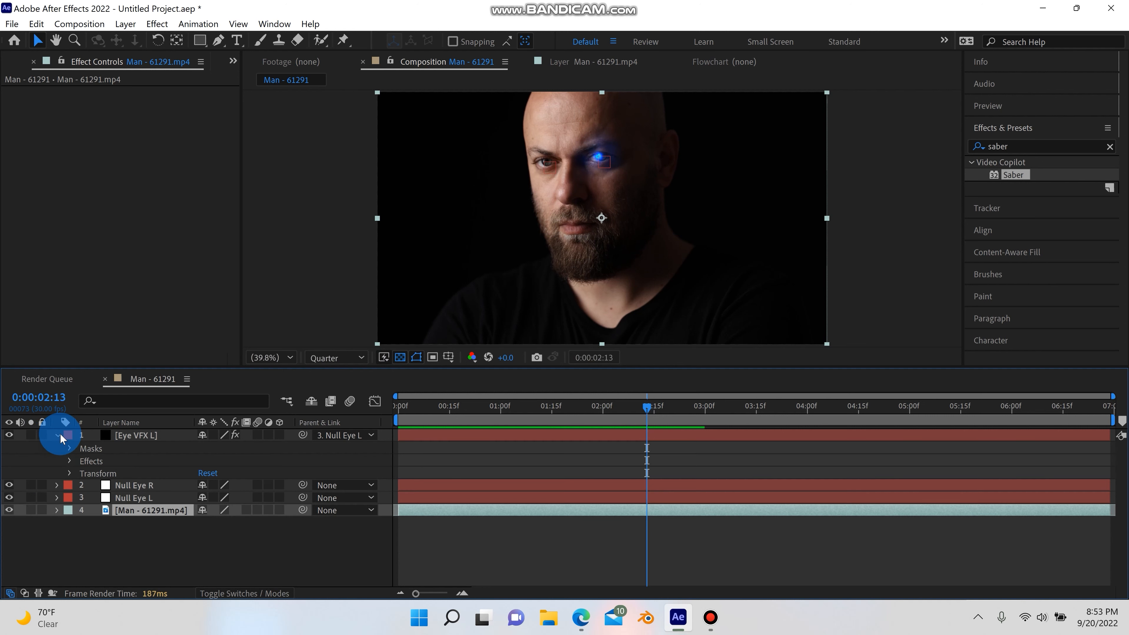
pyautogui.click(68, 473)
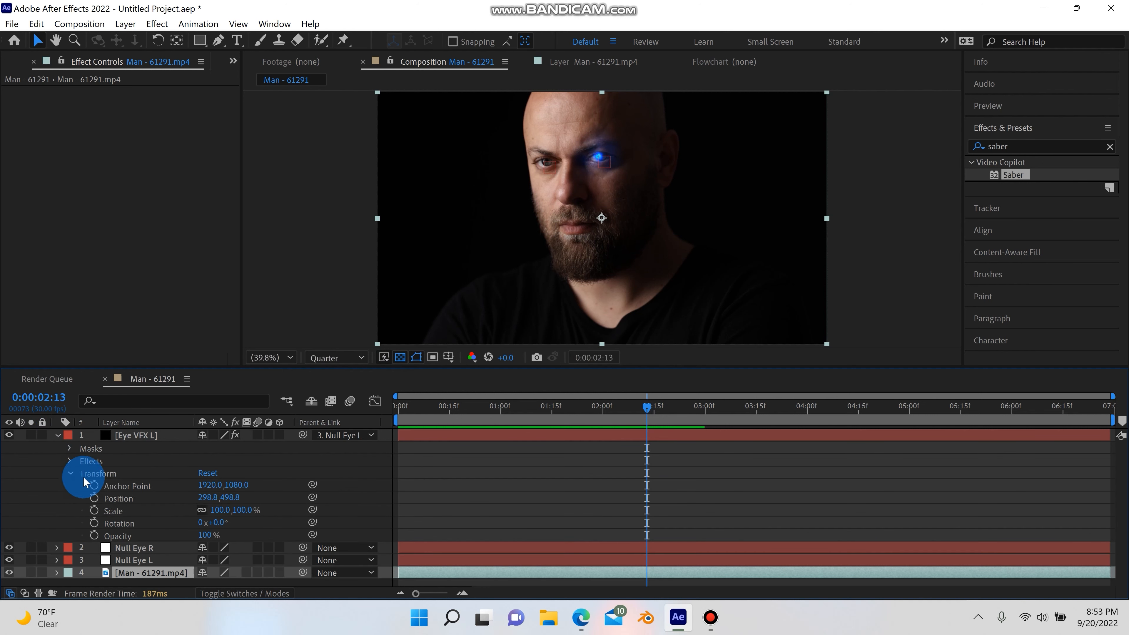
pyautogui.click(94, 498)
pyautogui.click(646, 412)
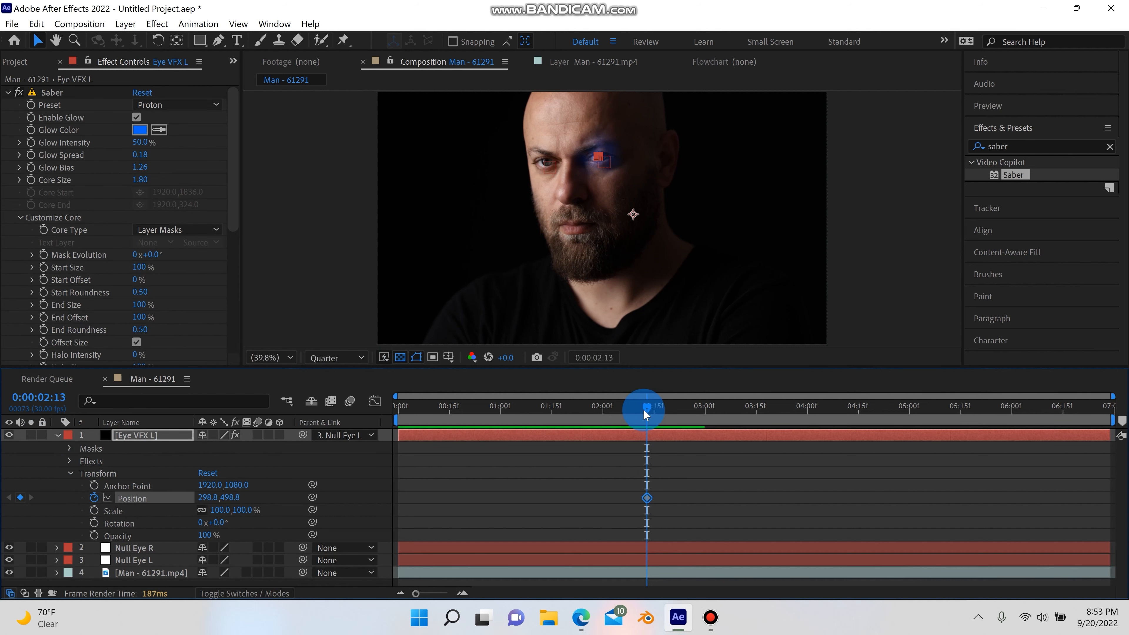
# Move the Eye VFX L glow onto the eye at 0:00:03:14, adding a second Position keyframe
pyautogui.moveTo(649, 407); pyautogui.dragTo(758, 408)
pyautogui.scroll(3, 620, 144)
pyautogui.press('space')
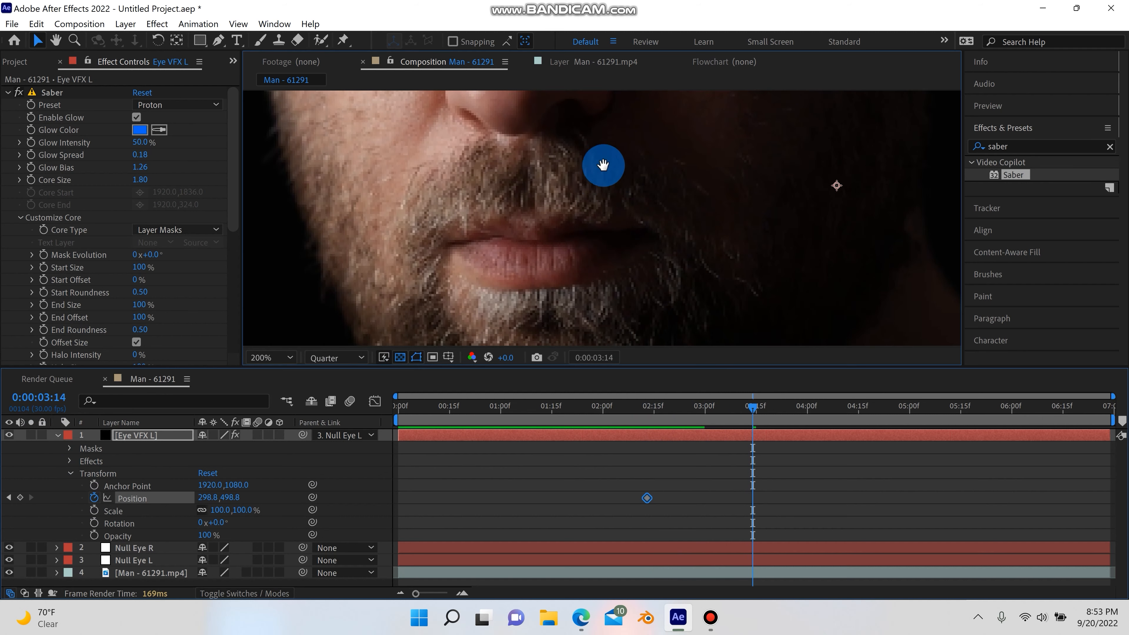
pyautogui.moveTo(598, 182); pyautogui.dragTo(559, 384)
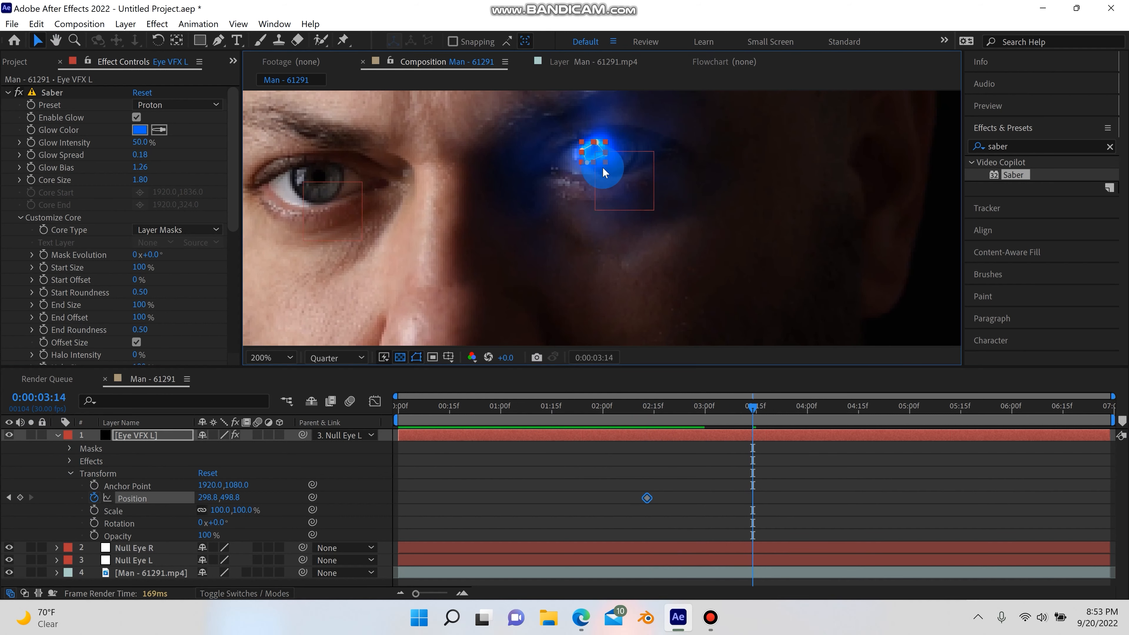
pyautogui.moveTo(593, 158); pyautogui.dragTo(612, 159)
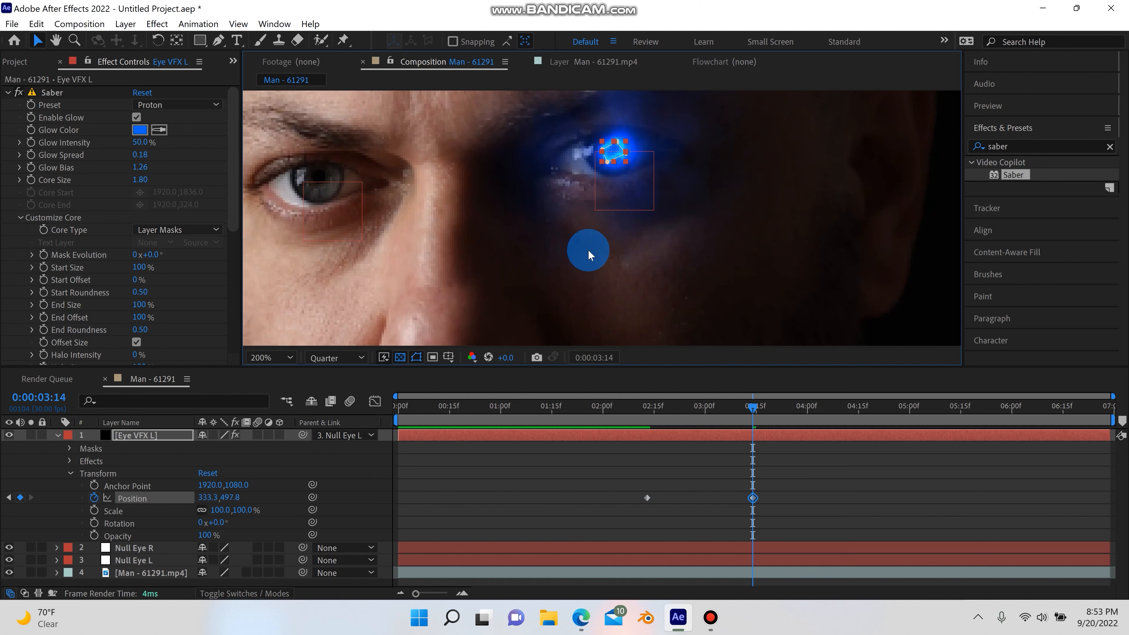
# Collapse the layer's Transform properties, reselect Eye VFX L and nudge its glow slightly to re-center it on the eye
pyautogui.click(72, 474)
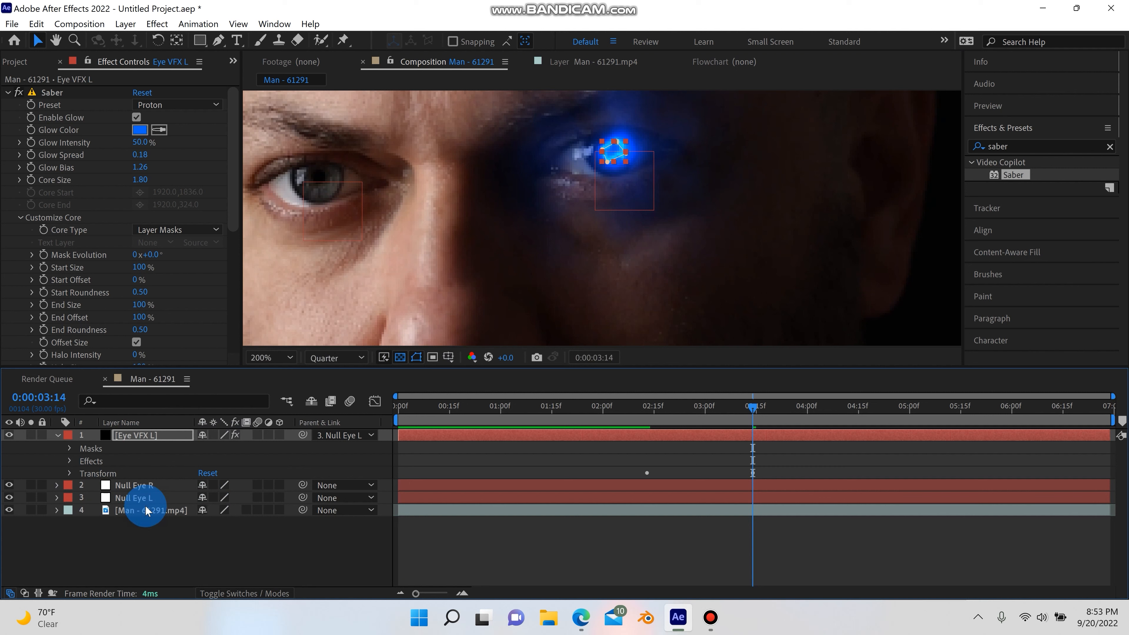
pyautogui.click(147, 519)
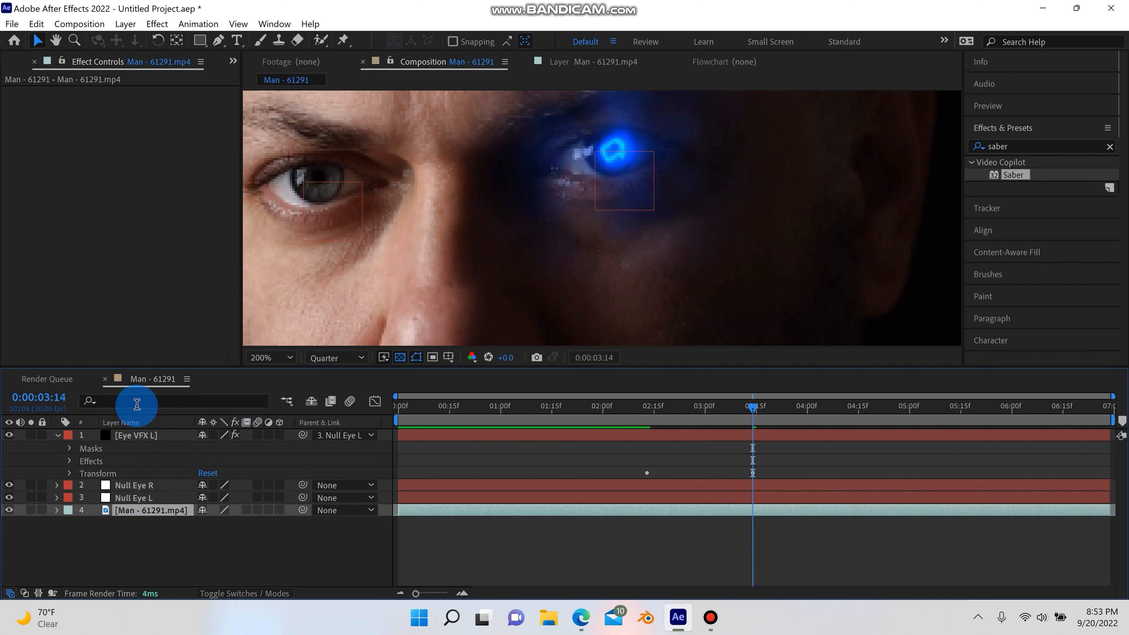
pyautogui.click(136, 440)
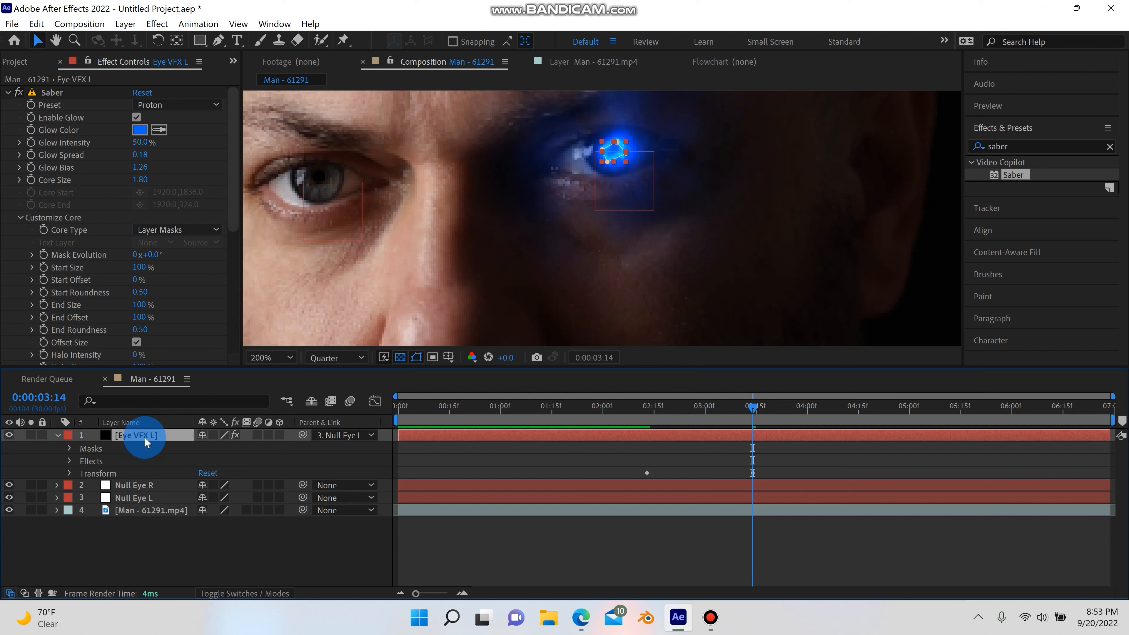
pyautogui.click(1058, 150)
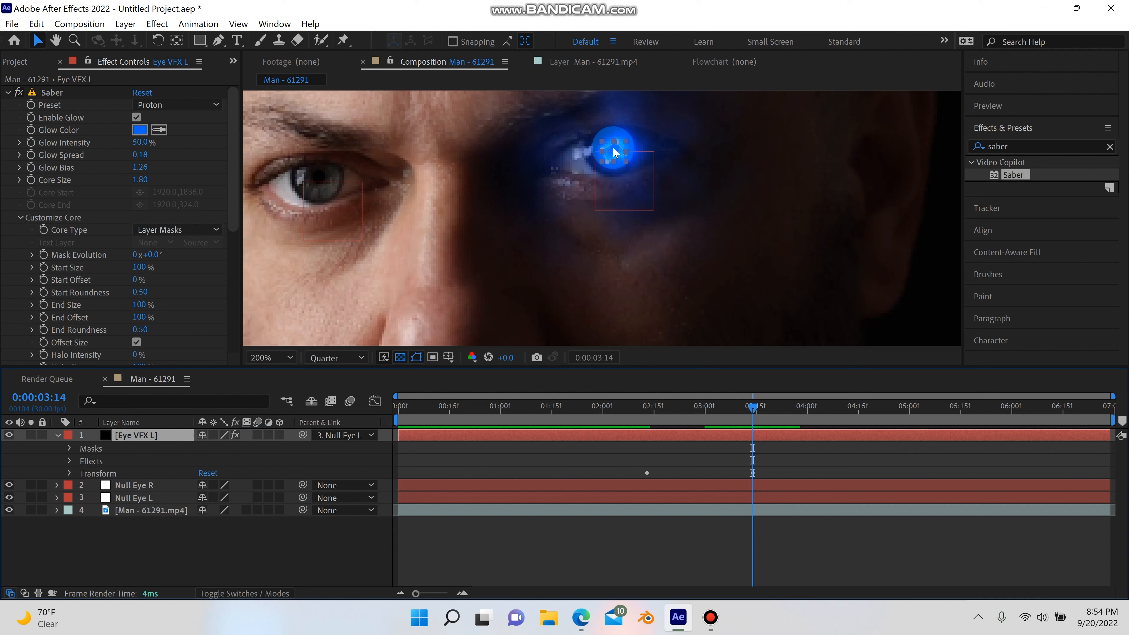
pyautogui.click(615, 157)
pyautogui.moveTo(621, 155); pyautogui.dragTo(617, 155)
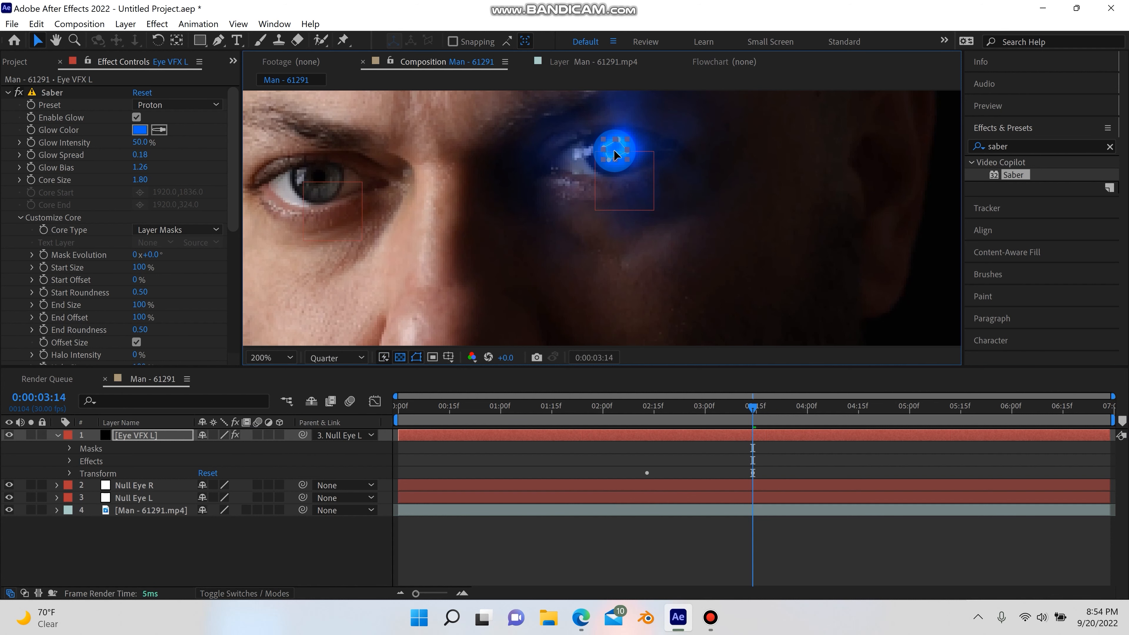
# Return to the start, fit the view up to 100% and play back the composition to check the glow tracking
pyautogui.moveTo(752, 403); pyautogui.dragTo(338, 436)
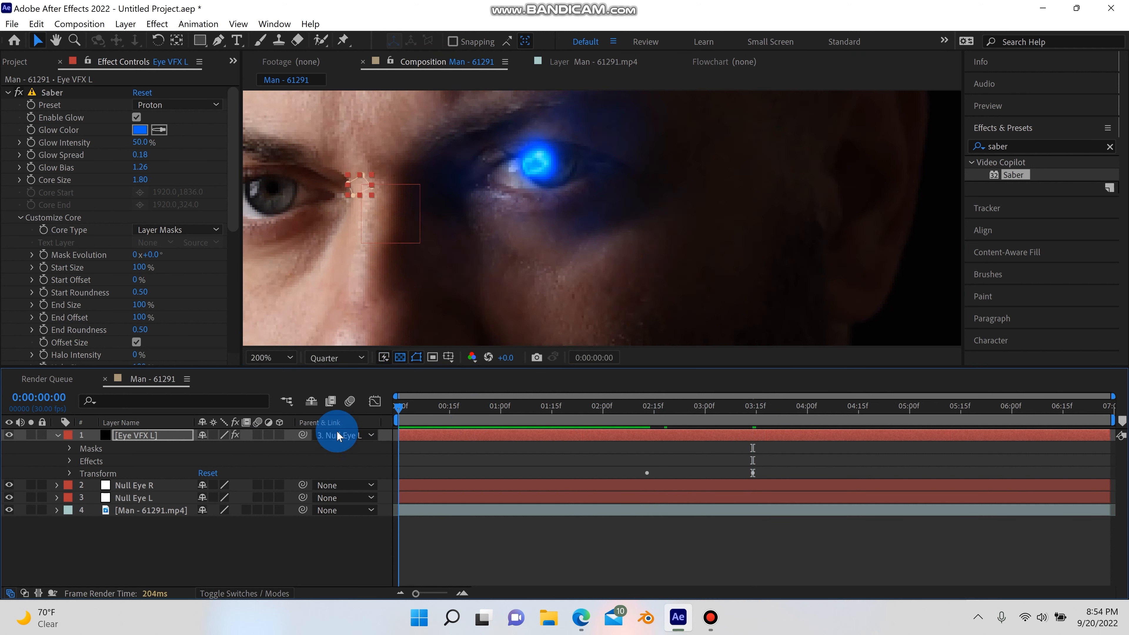
pyautogui.click(289, 358)
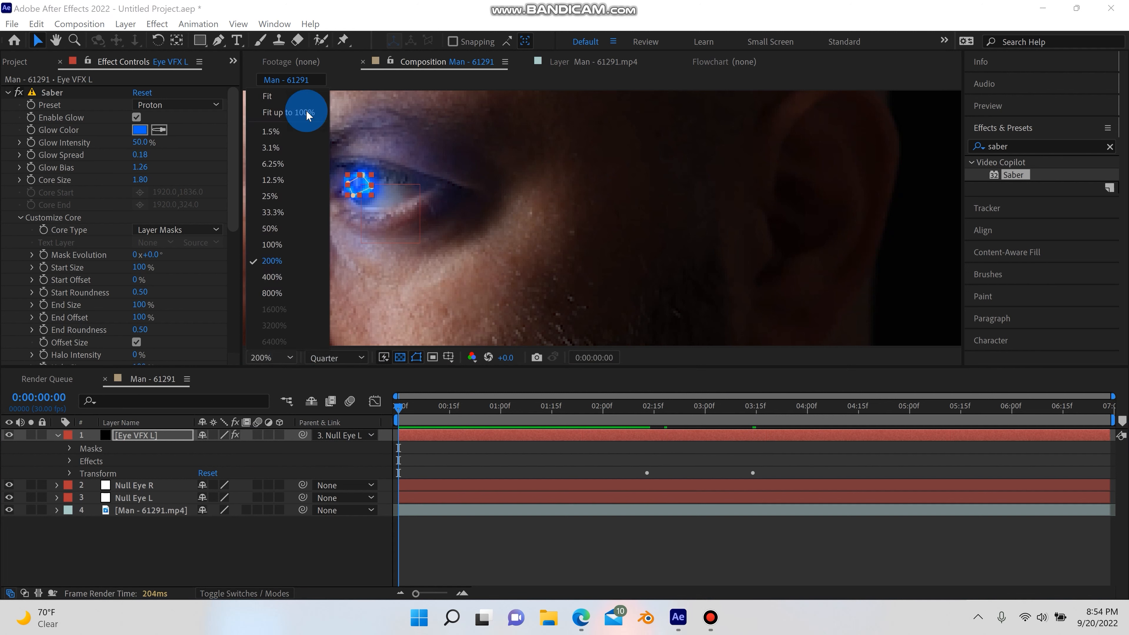
pyautogui.click(307, 113)
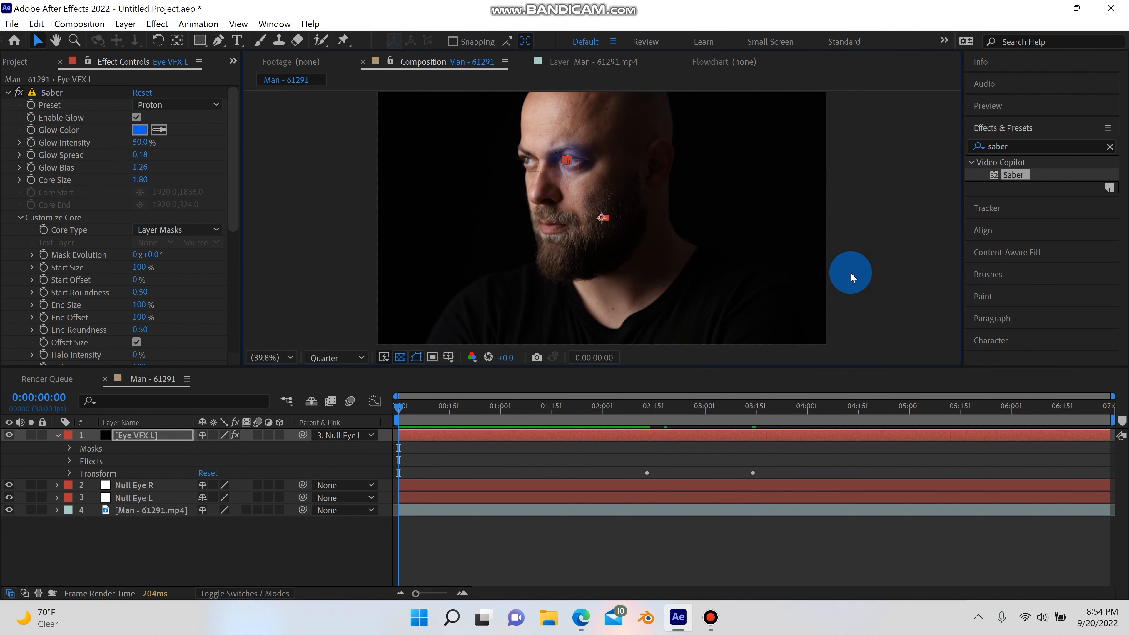
pyautogui.press('space')
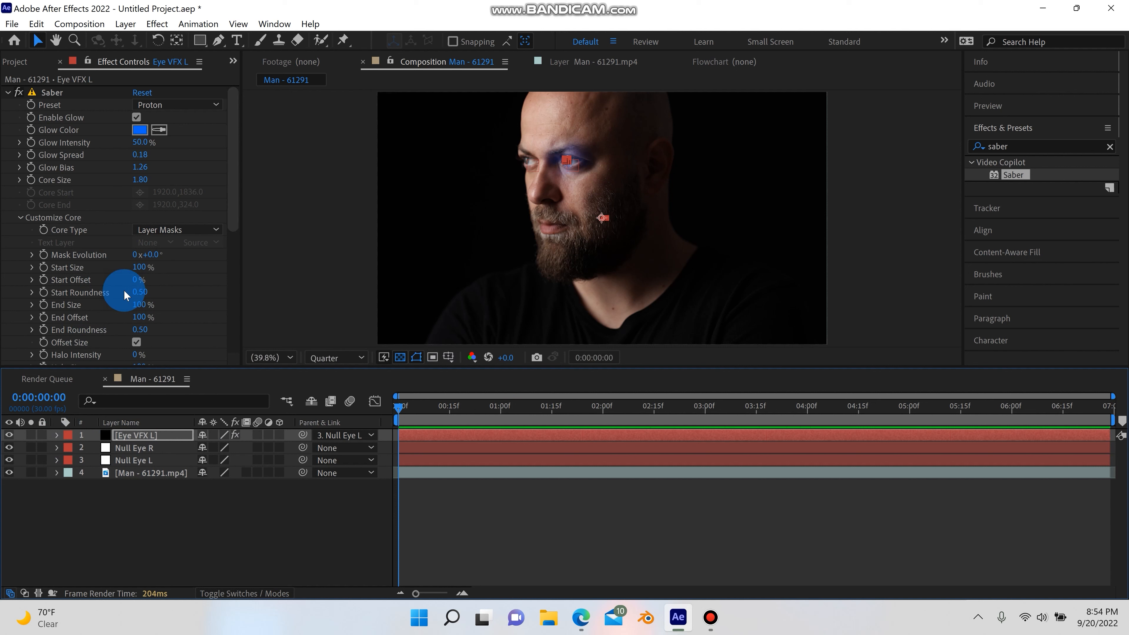
pyautogui.moveTo(447, 407); pyautogui.dragTo(11, 459)
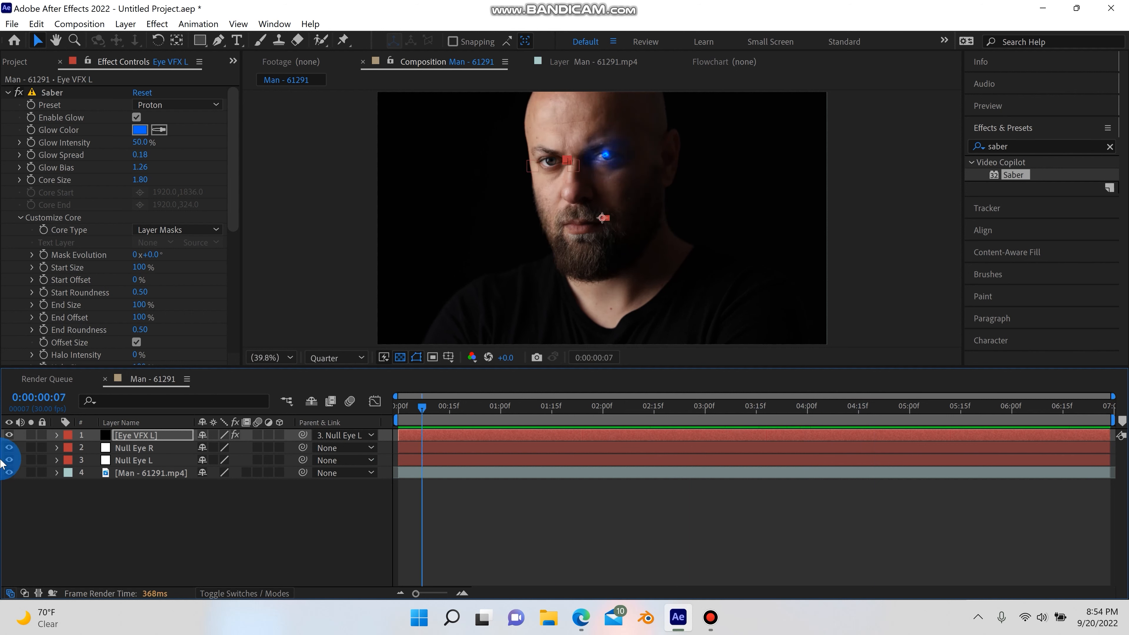